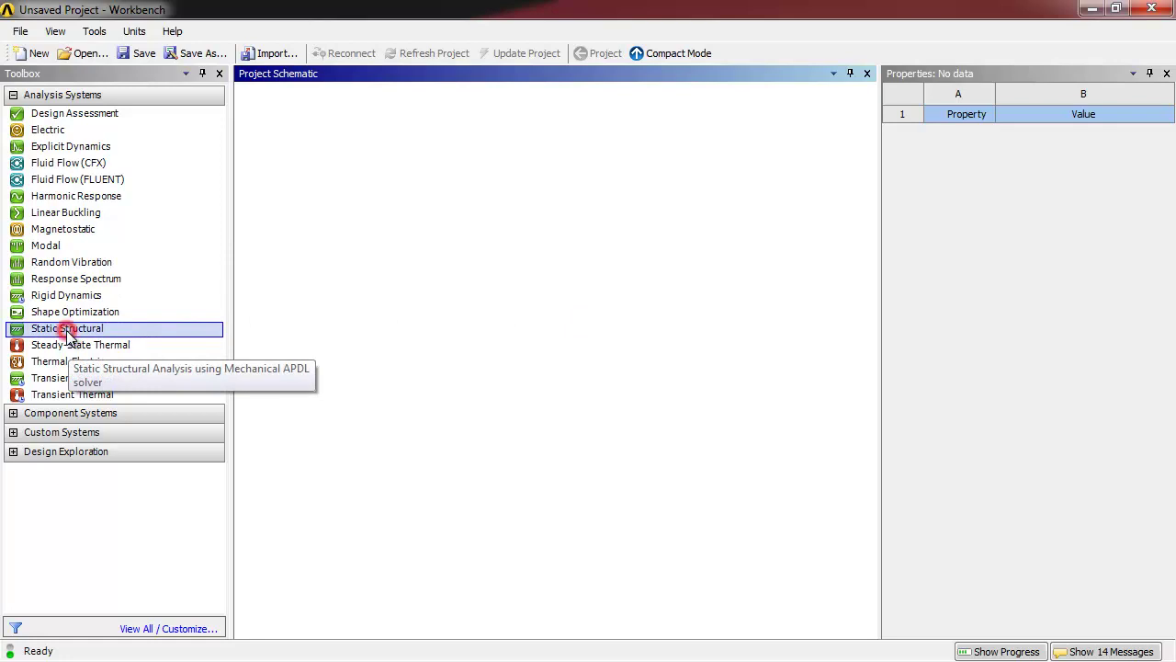
Step: Add a Static Structural analysis system to the schematic named 'stress due to gravity'
left_click_drag(70, 322, 345, 186)
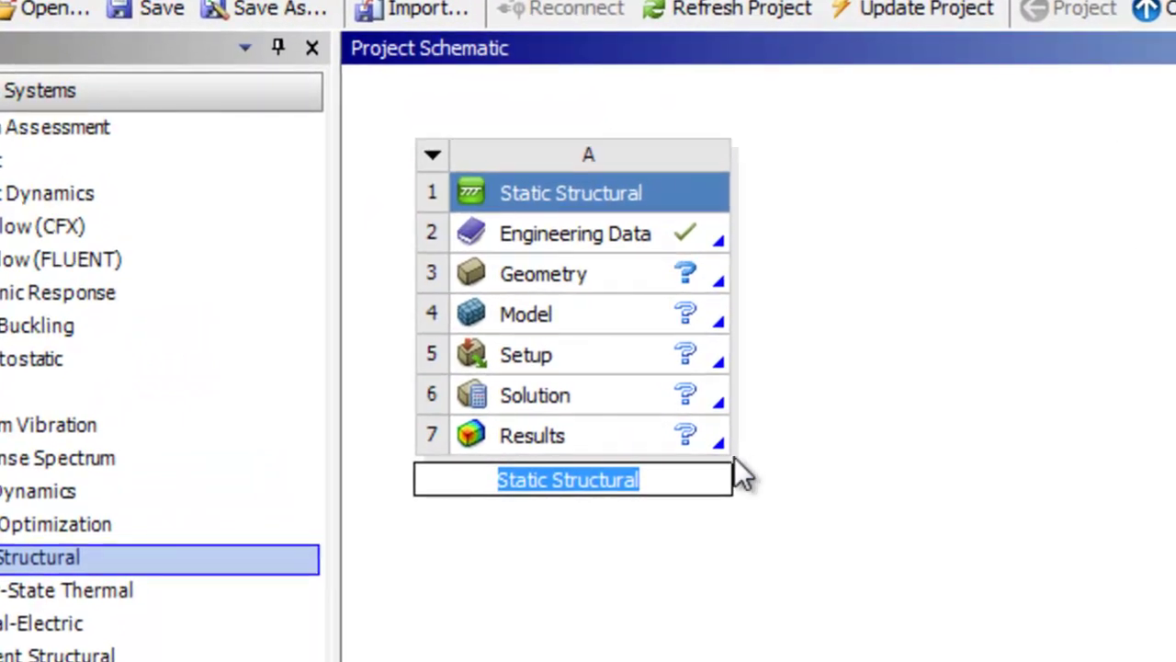
type("st")
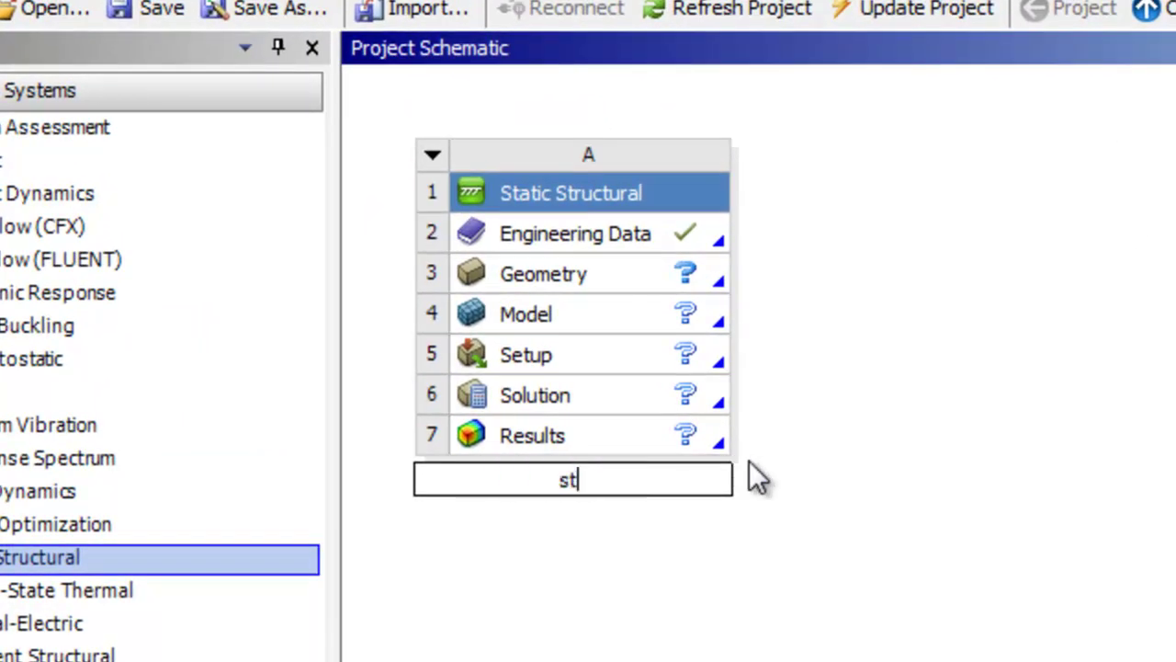
type("ress due")
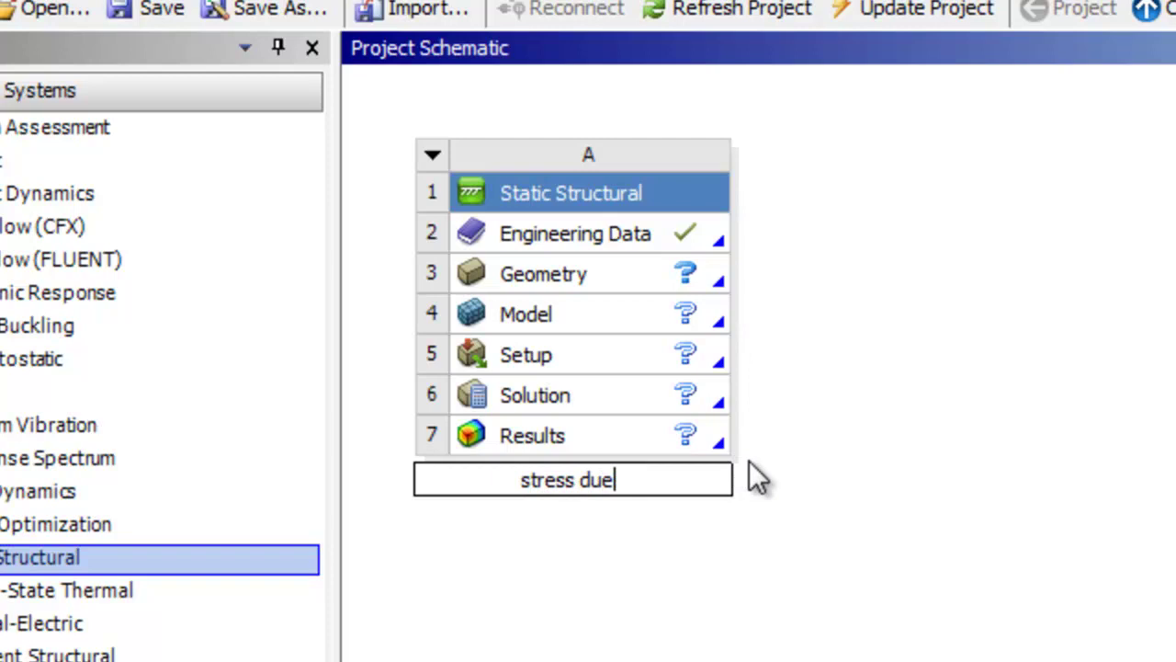
type(" to gravity")
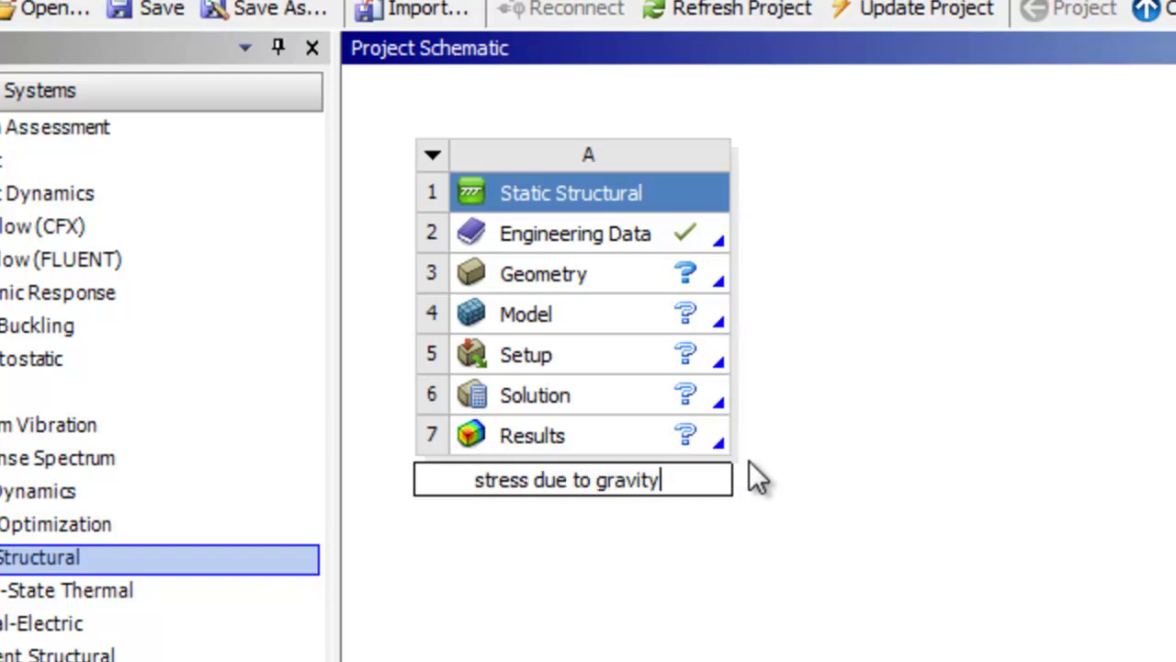
key("Return")
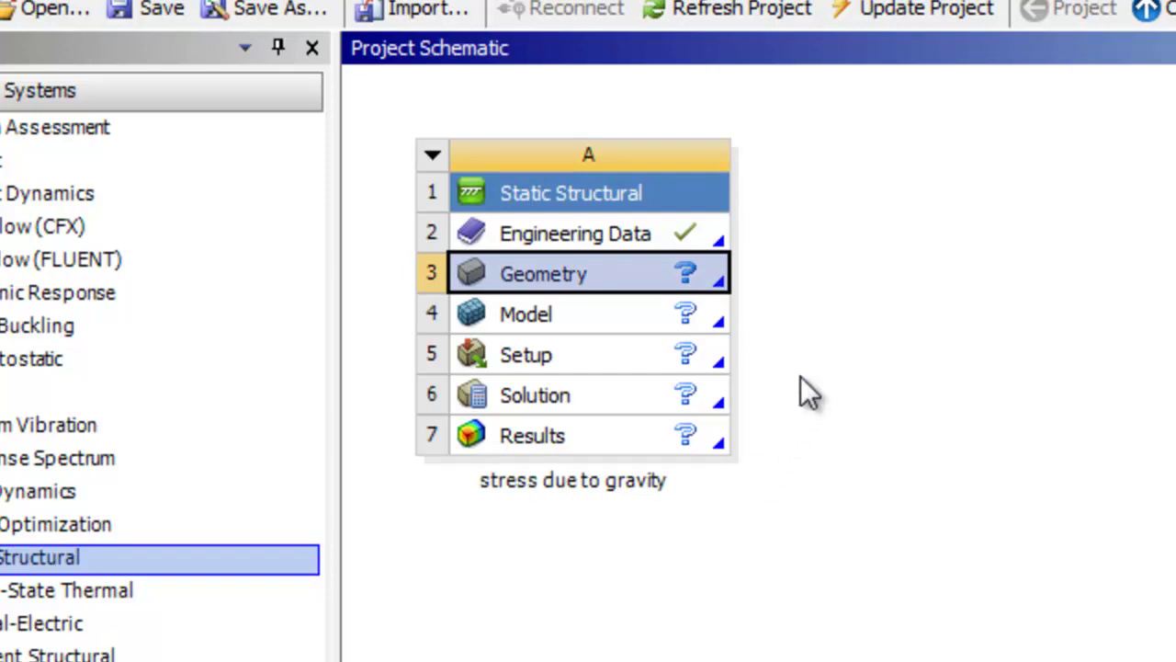
Step: Open the system's geometry in DesignModeler, viewing the XYPlane face-on with sketch tools ready
double_click(593, 273)
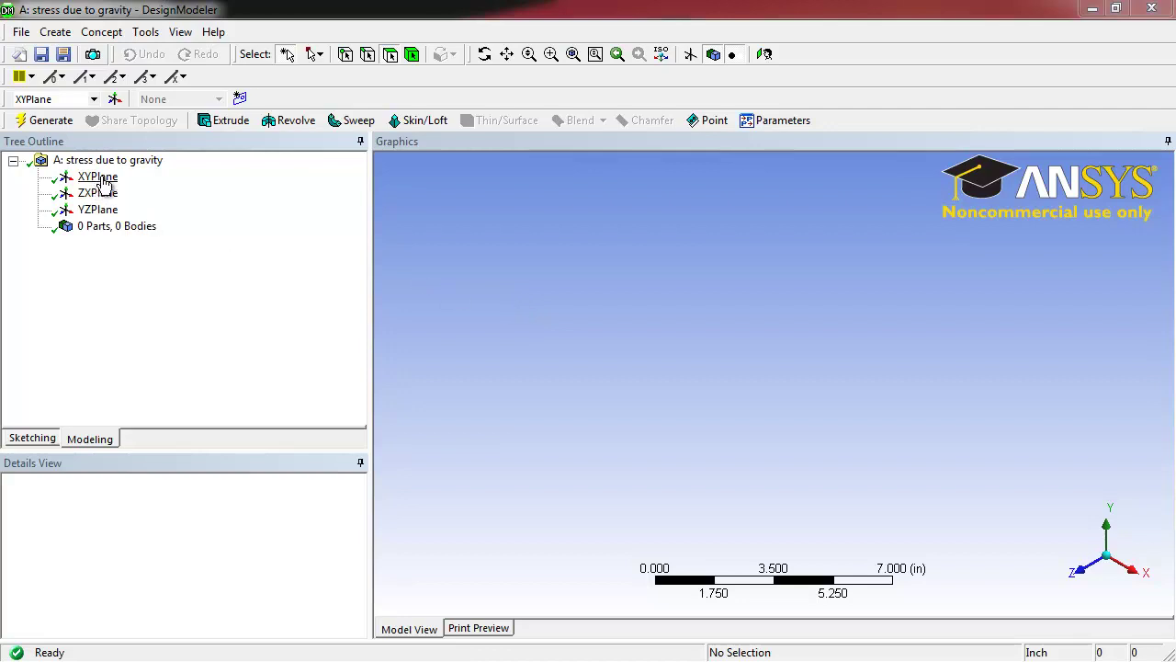
left_click(97, 176)
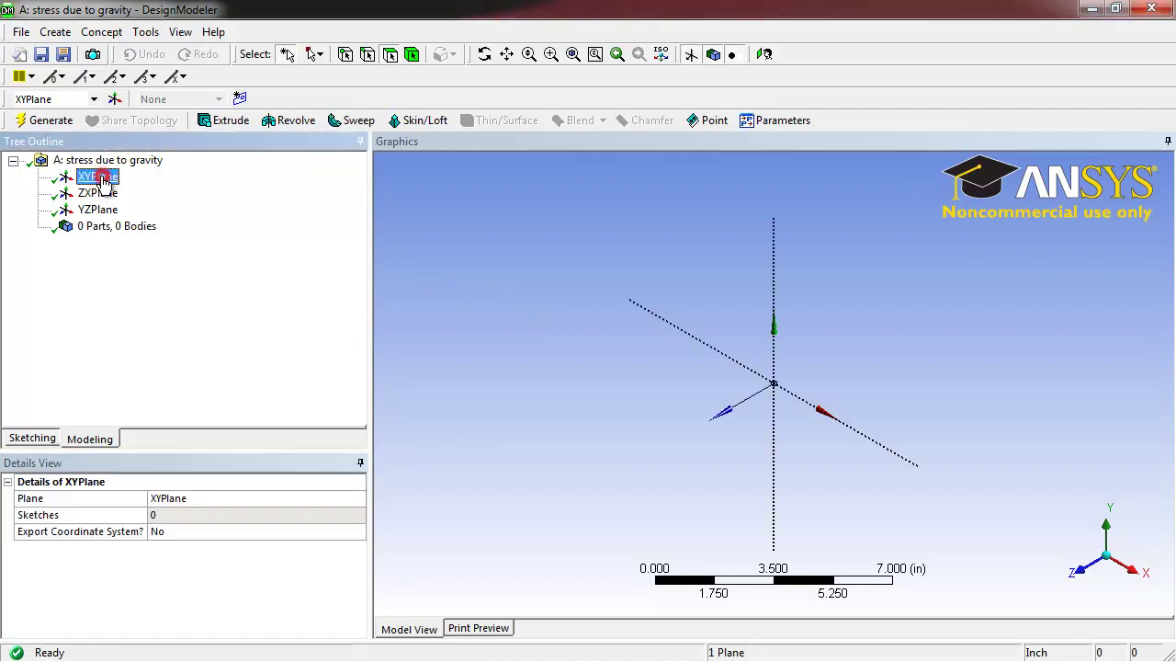
left_click(764, 54)
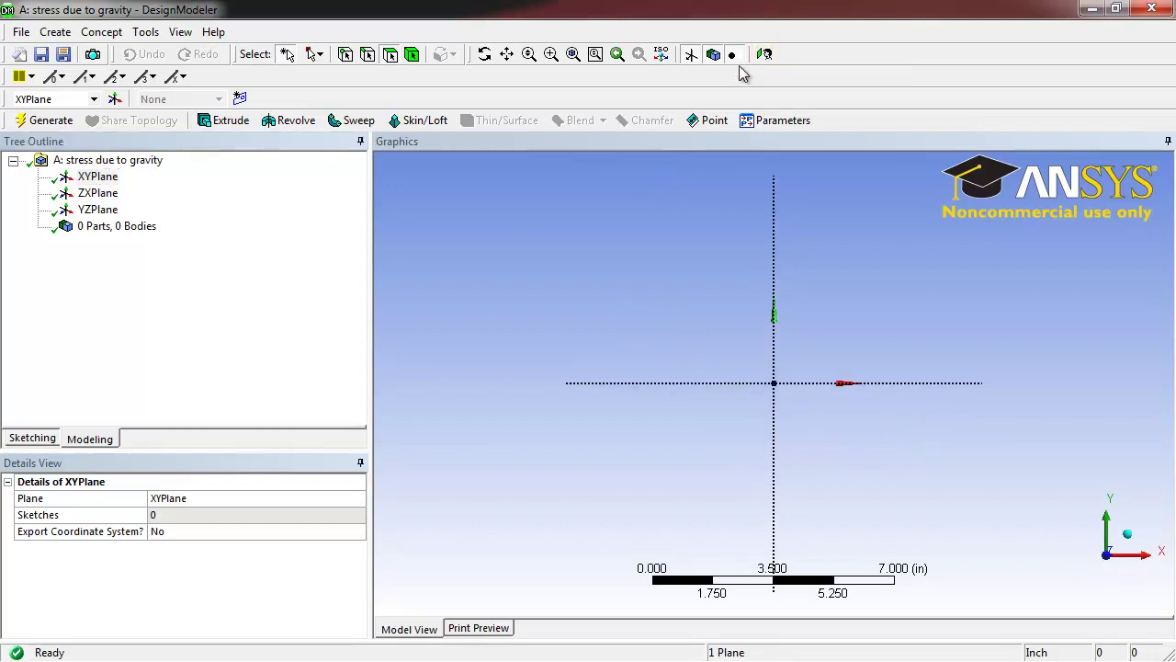
left_click(34, 439)
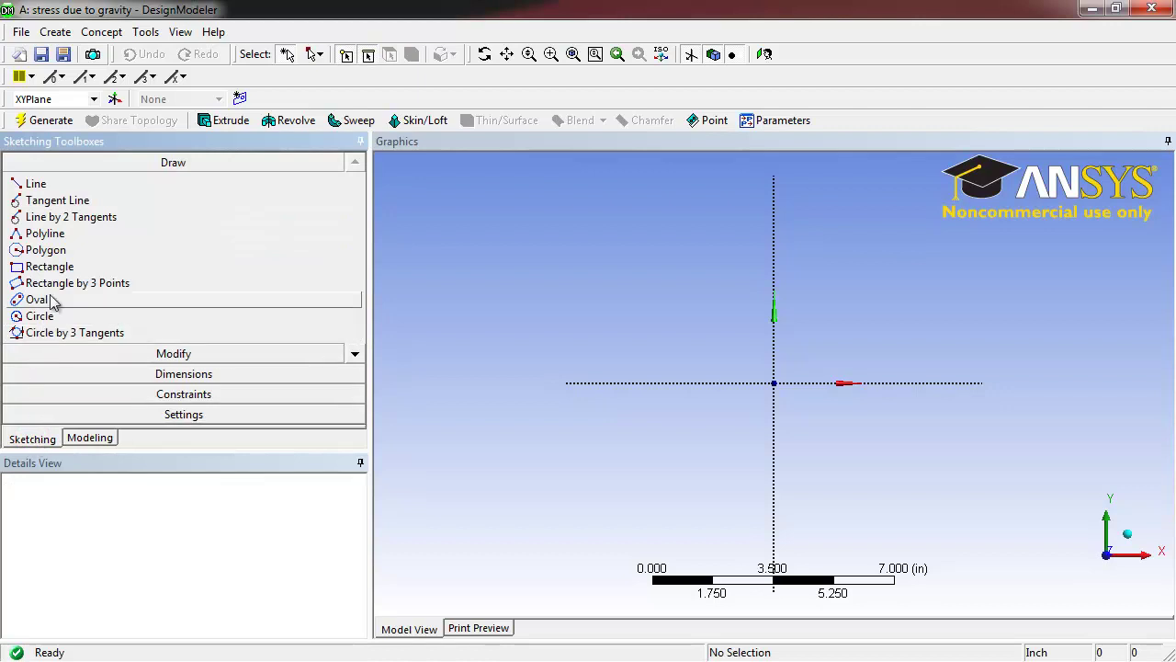
Step: Draw a rectangle from the origin and dimension its top and right edges
left_click(52, 267)
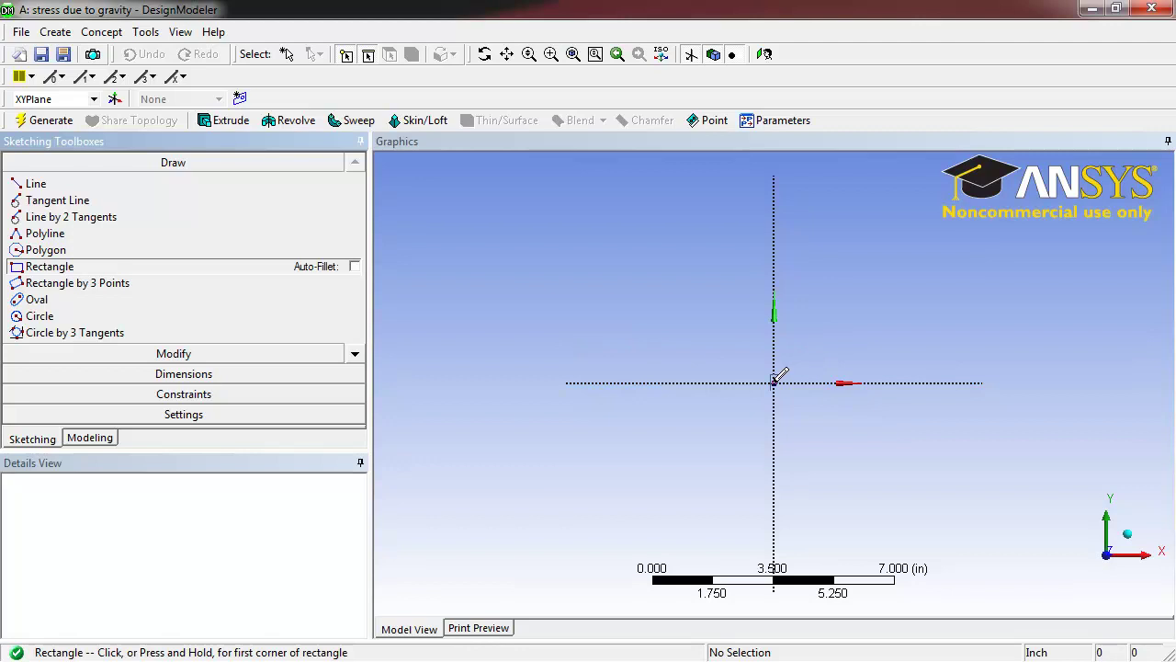
left_click(773, 382)
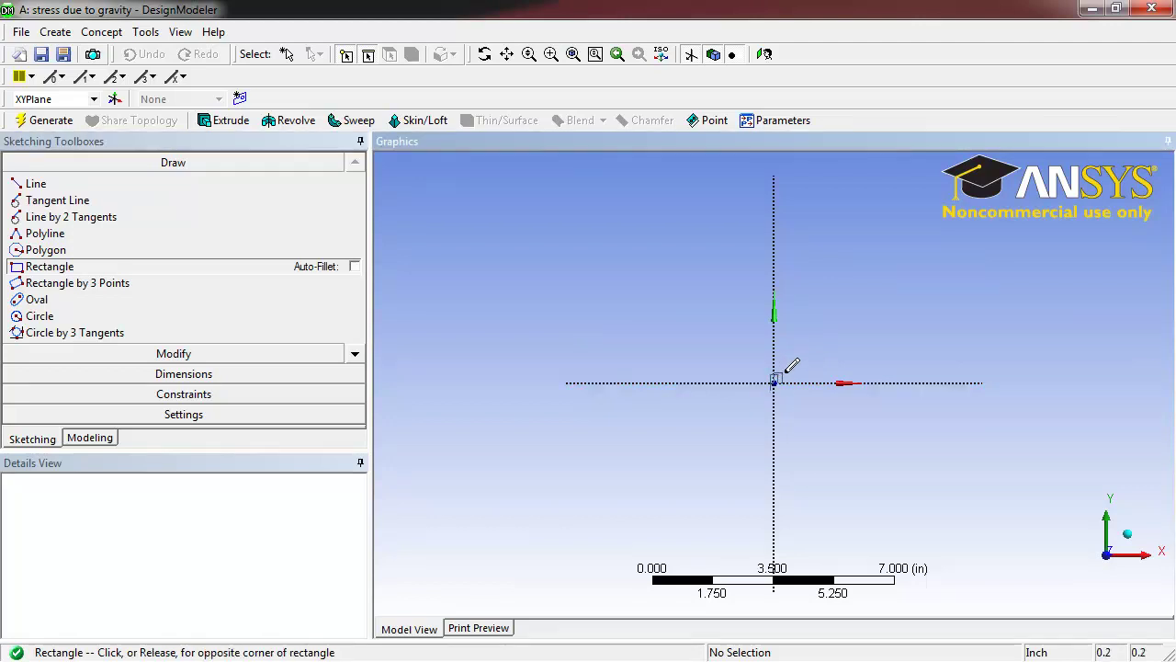
left_click(839, 324)
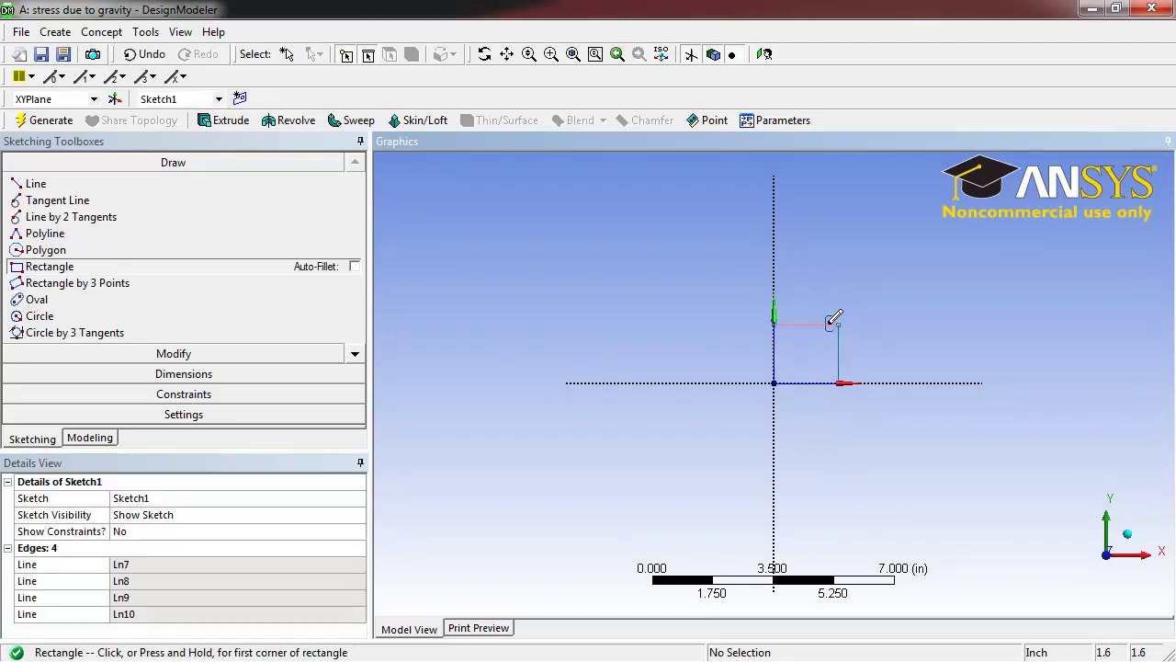
left_click(184, 375)
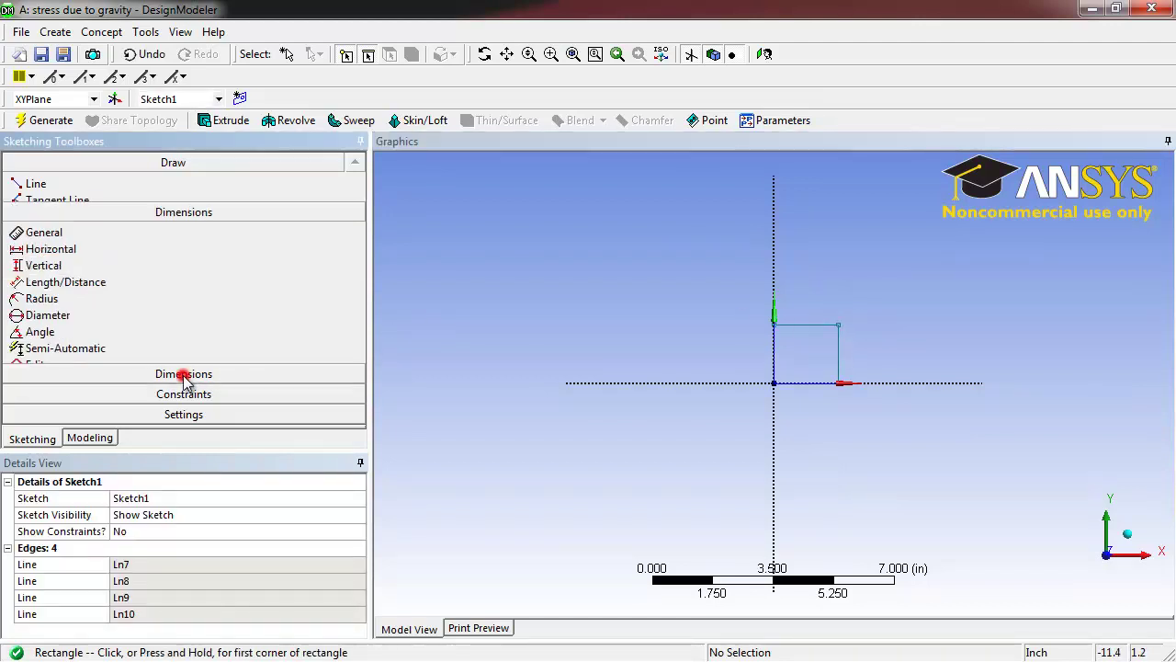
left_click(807, 325)
left_click(805, 310)
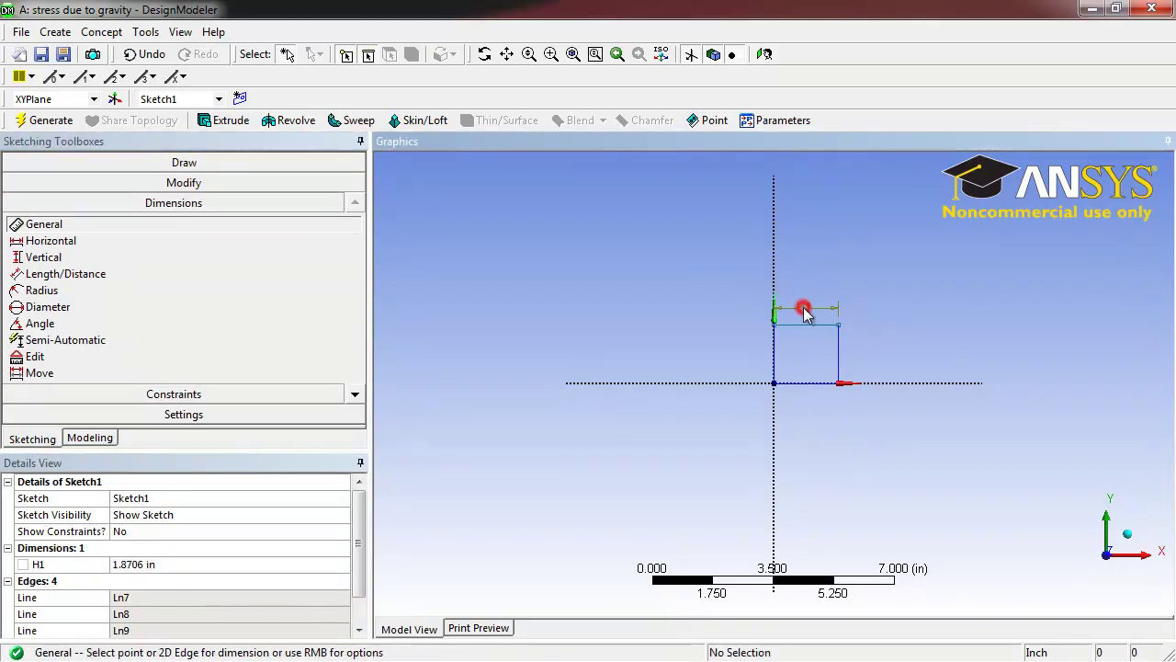
left_click(837, 348)
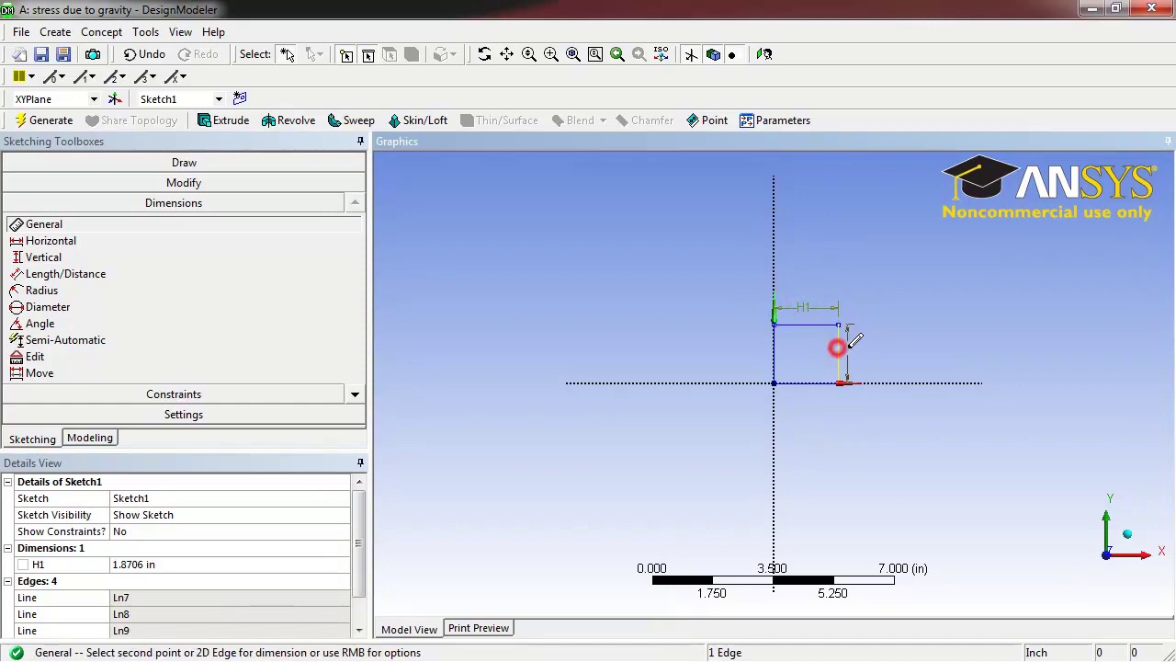
left_click(853, 348)
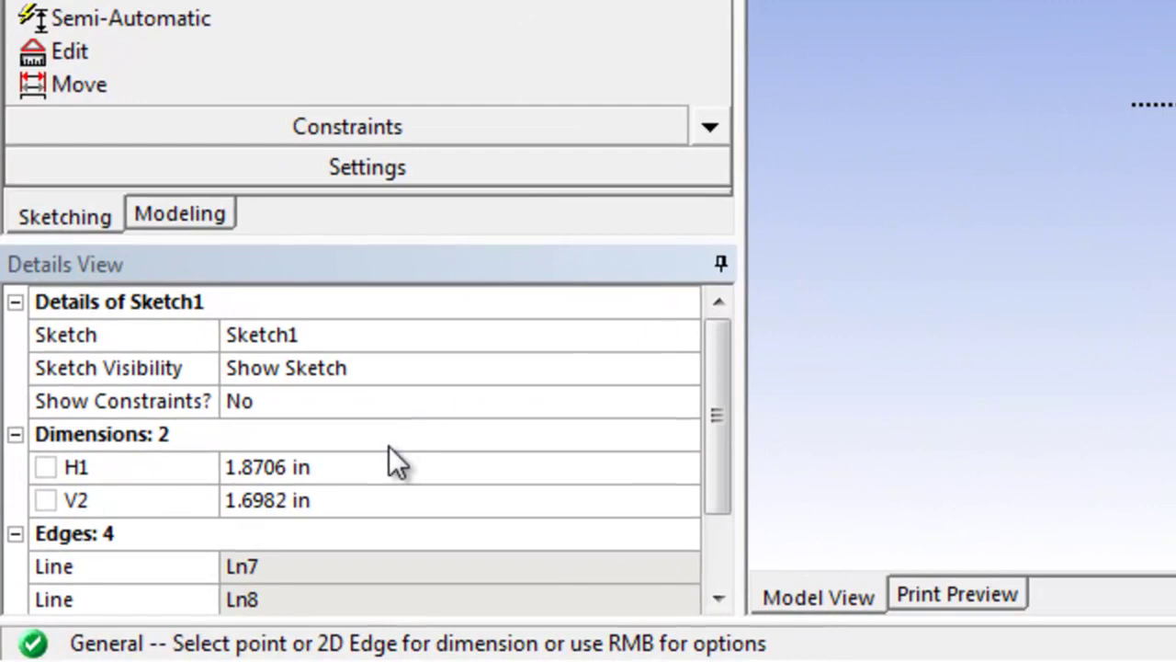
Step: Set the rectangle's width H1 to 3 in and height V2 to 2 in
left_click(352, 467)
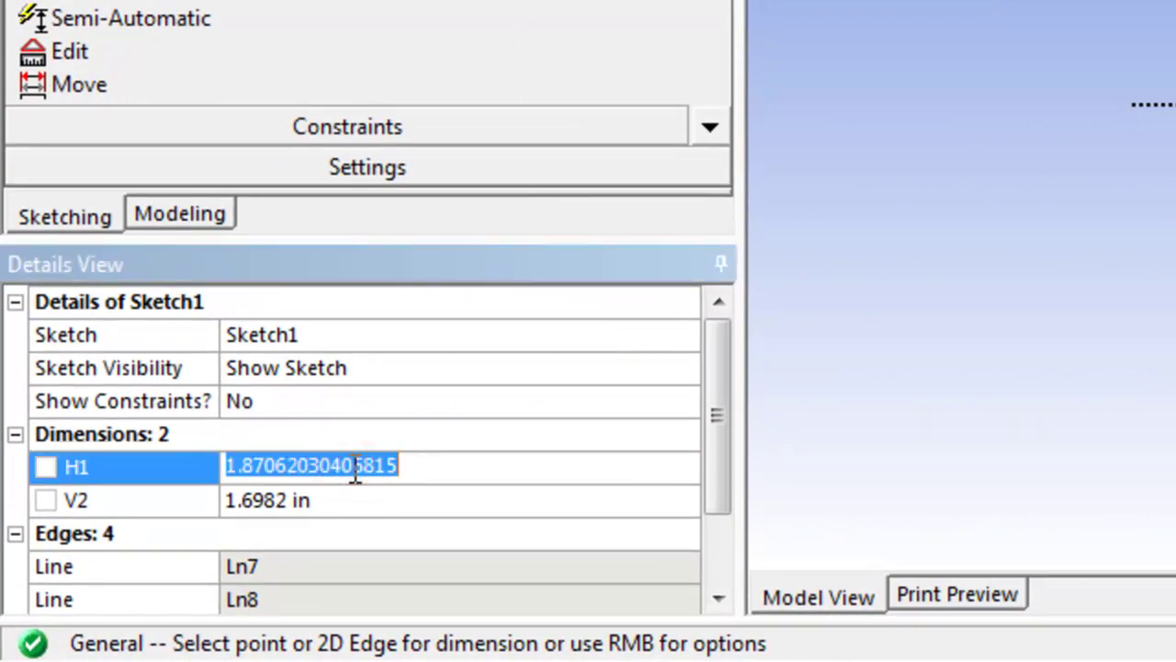
type("3")
key("Return")
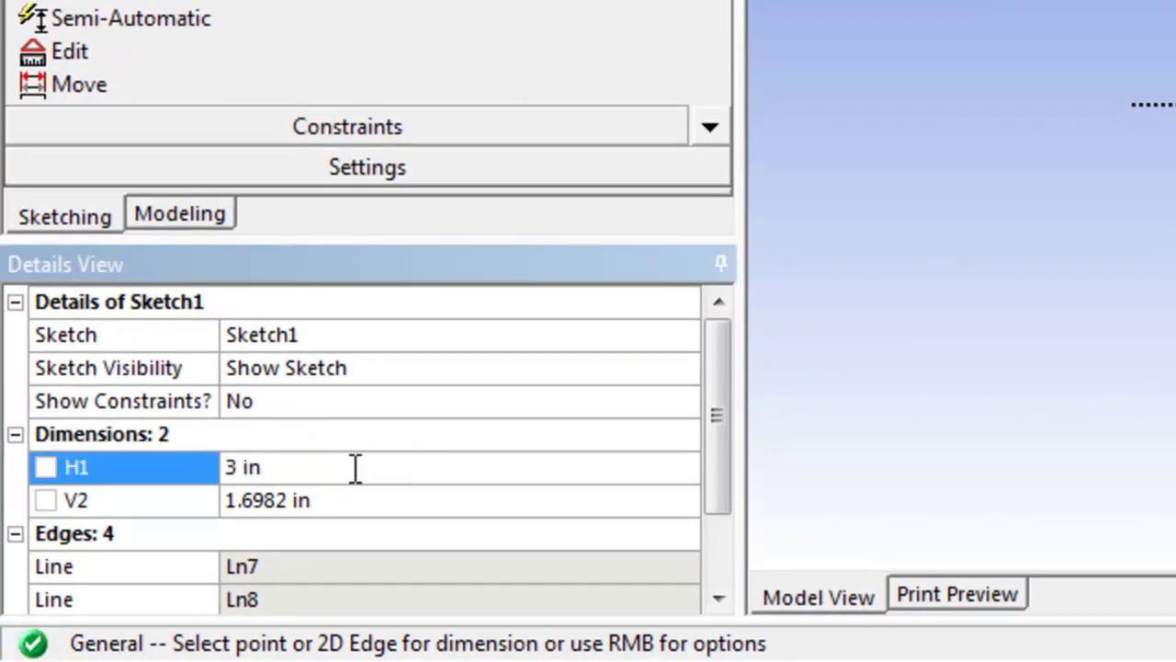
left_click(321, 501)
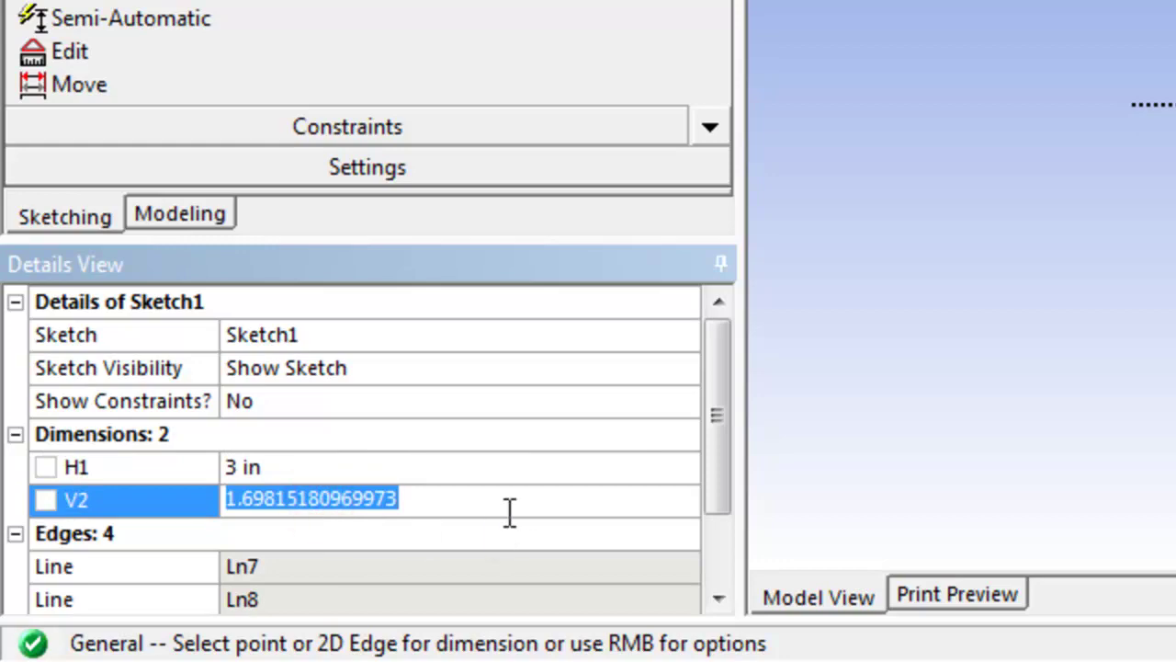
type("2")
key("Return")
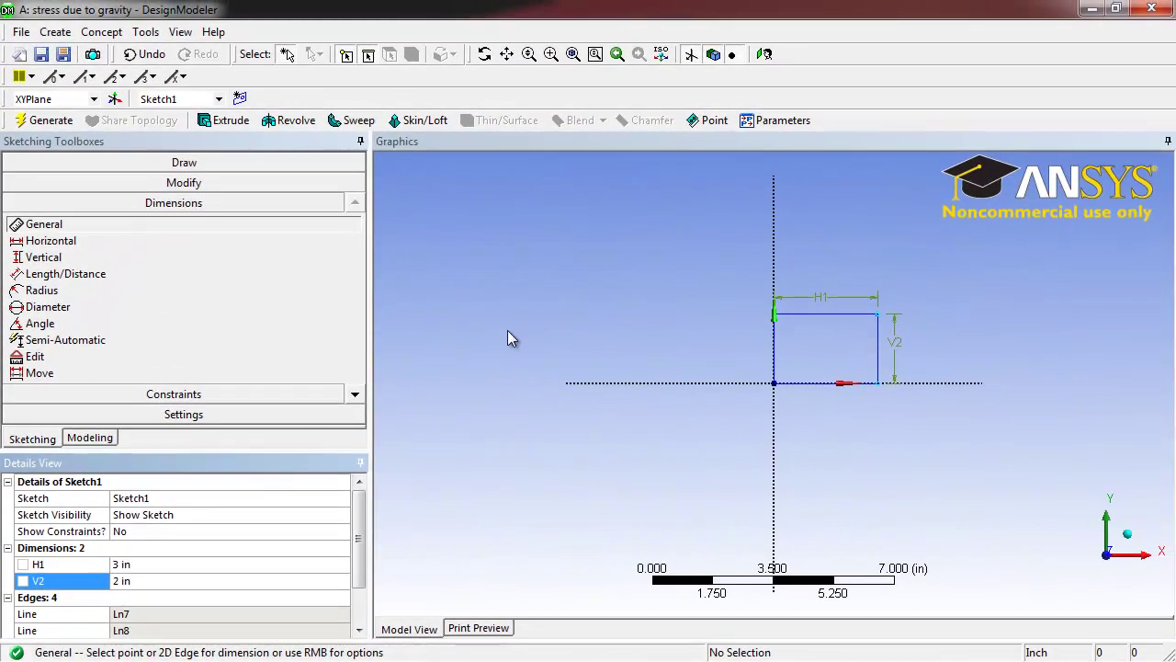
Step: Extrude Sketch1 50 in deep into a solid bar body
left_click(229, 125)
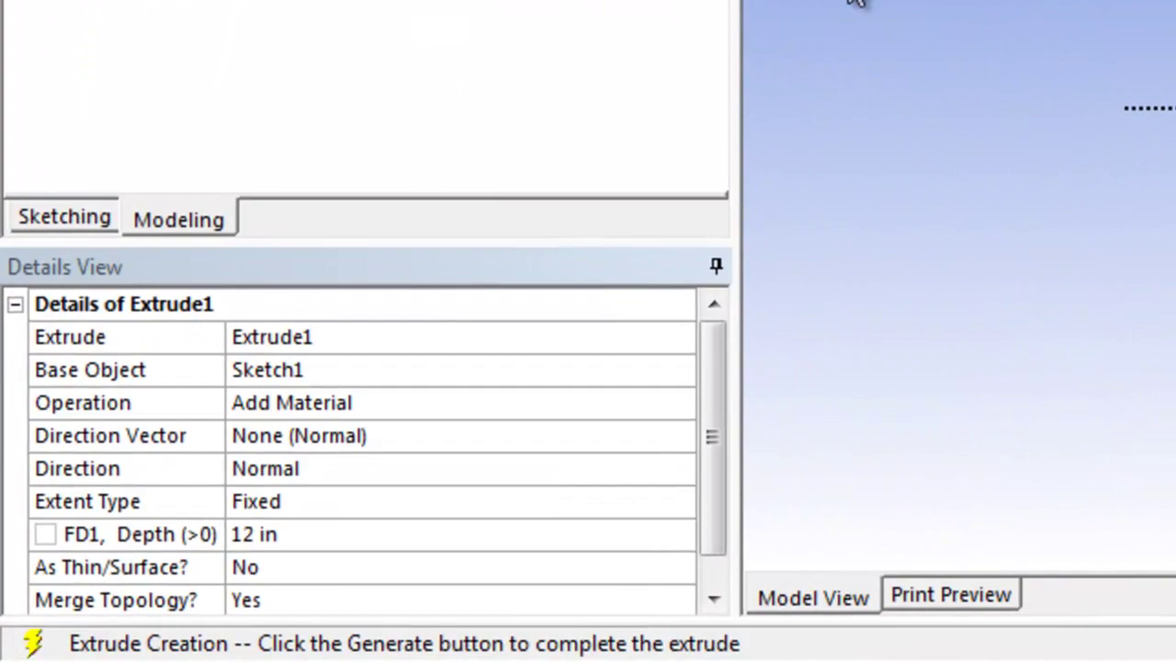
left_click(314, 530)
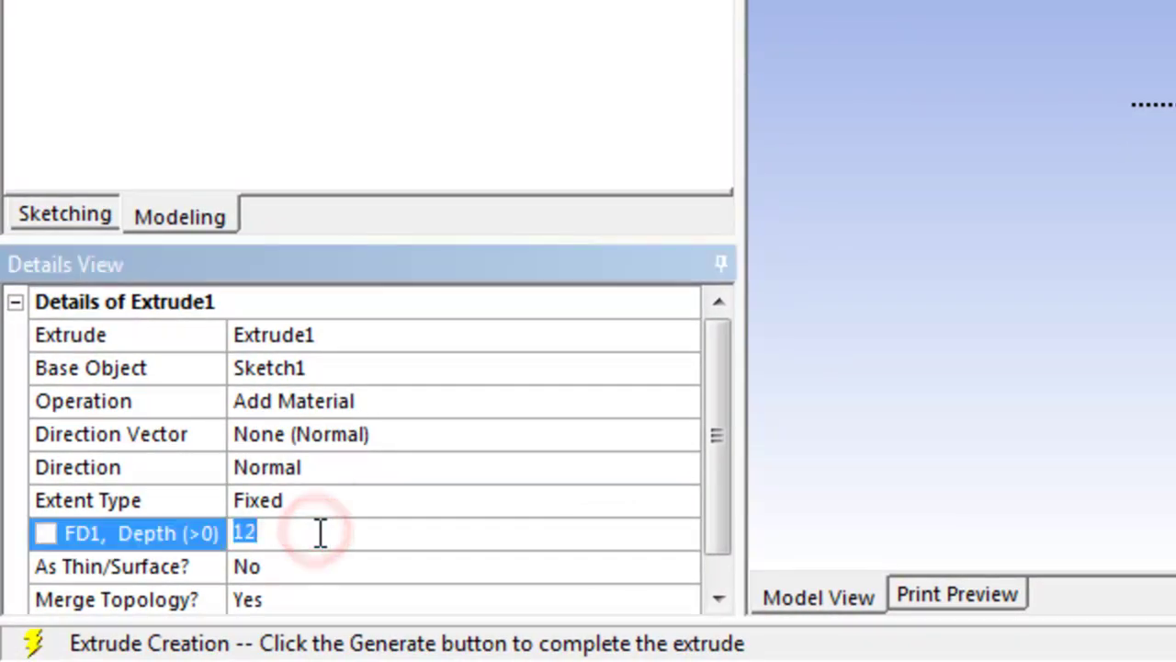
type("50")
key("Return")
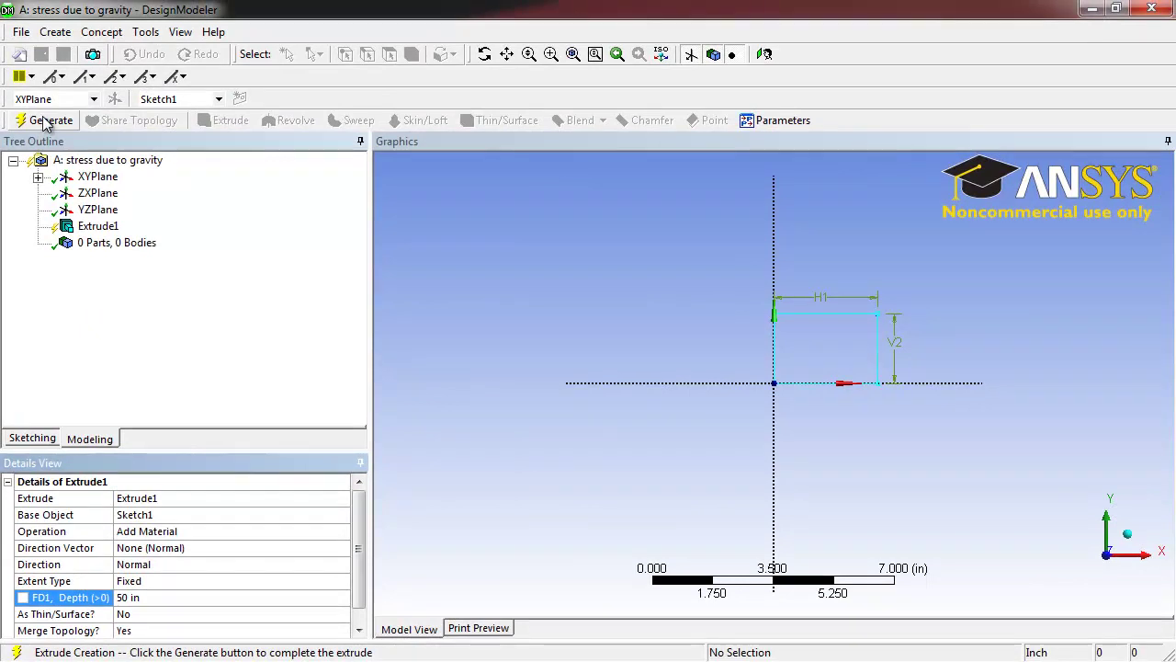
left_click(46, 121)
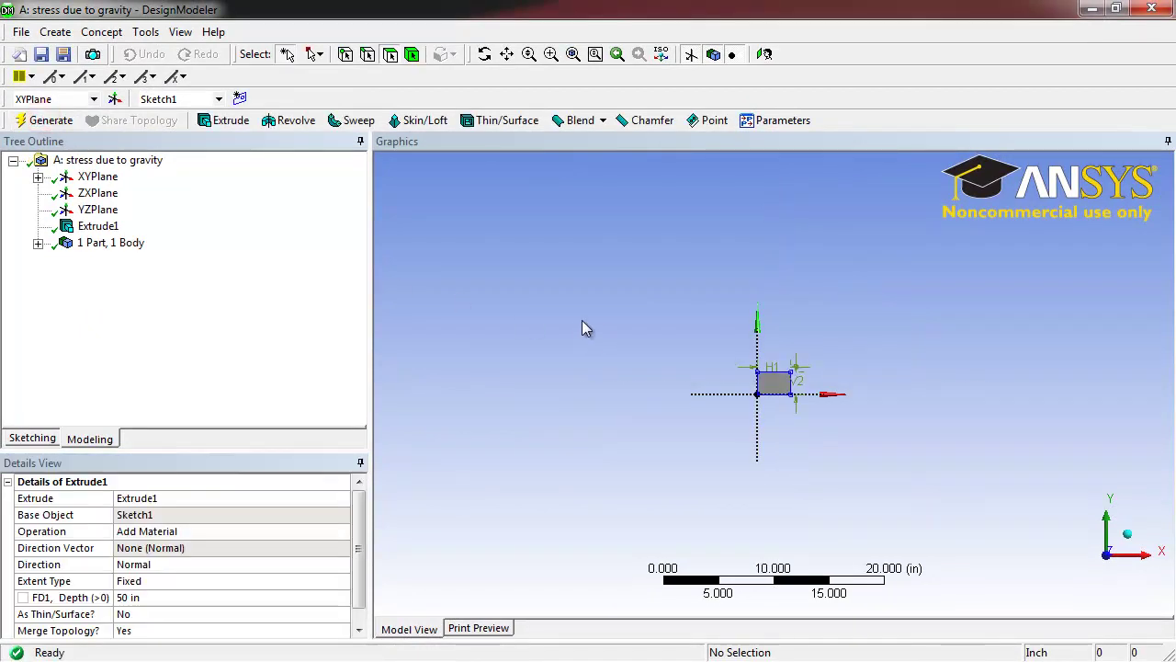
scroll(850, 359, "up", 1)
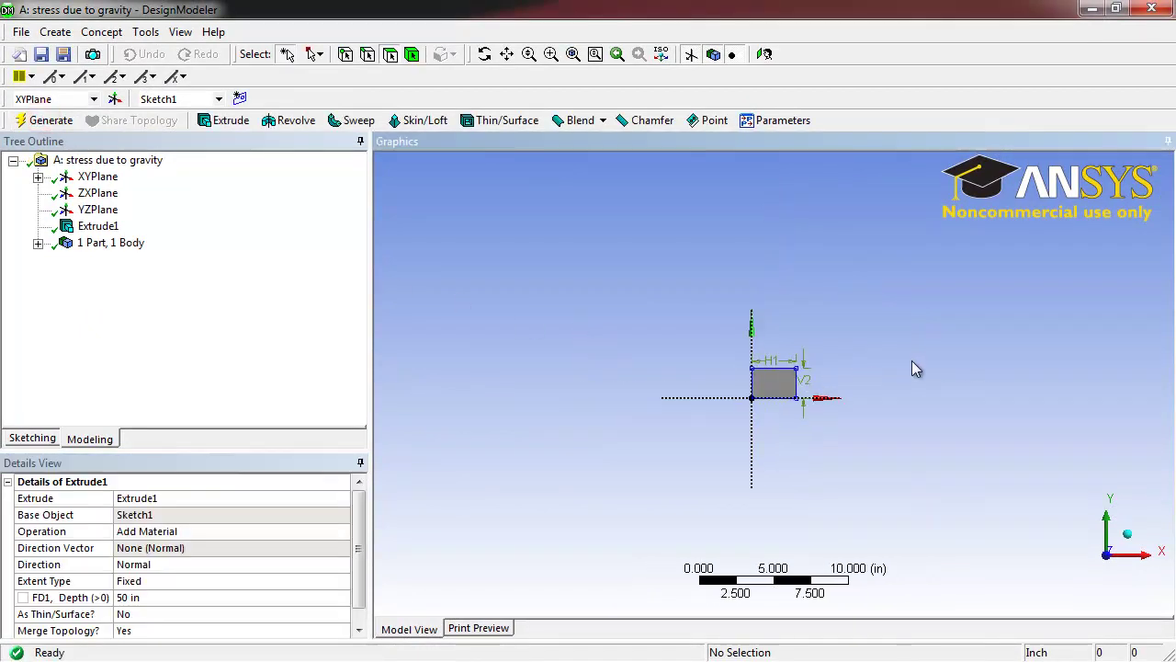
middle_click_drag(912, 360, 883, 370)
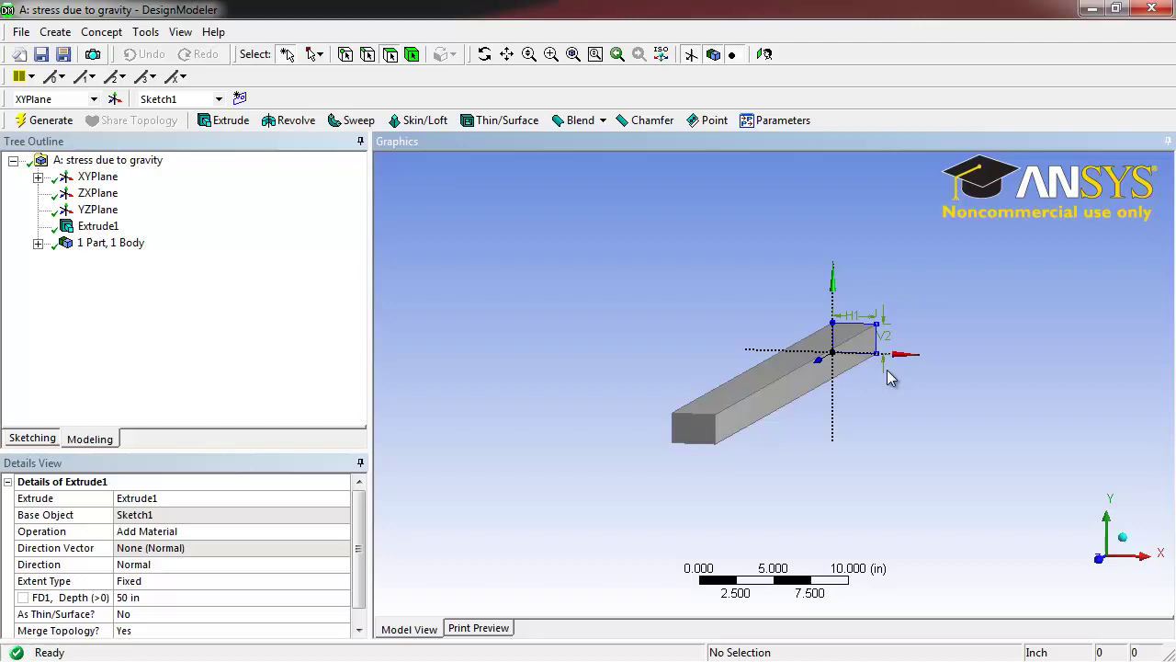
Step: Generate Plane4 of type From Face, based on the bar's end face
left_click(115, 100)
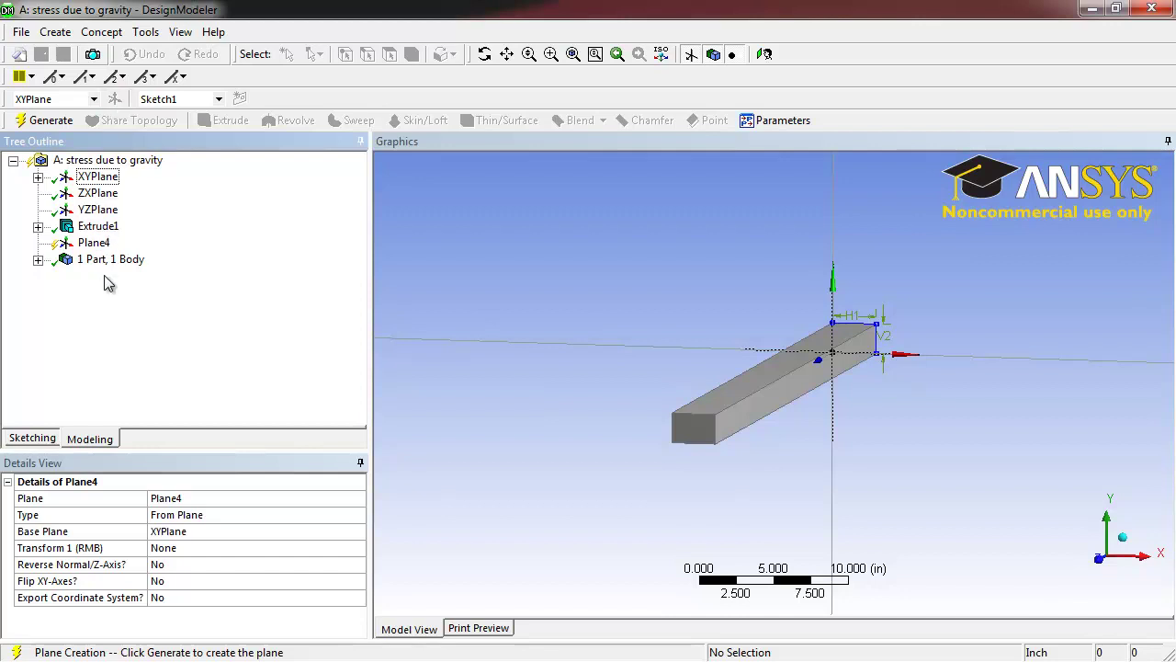
left_click(231, 514)
left_click(356, 516)
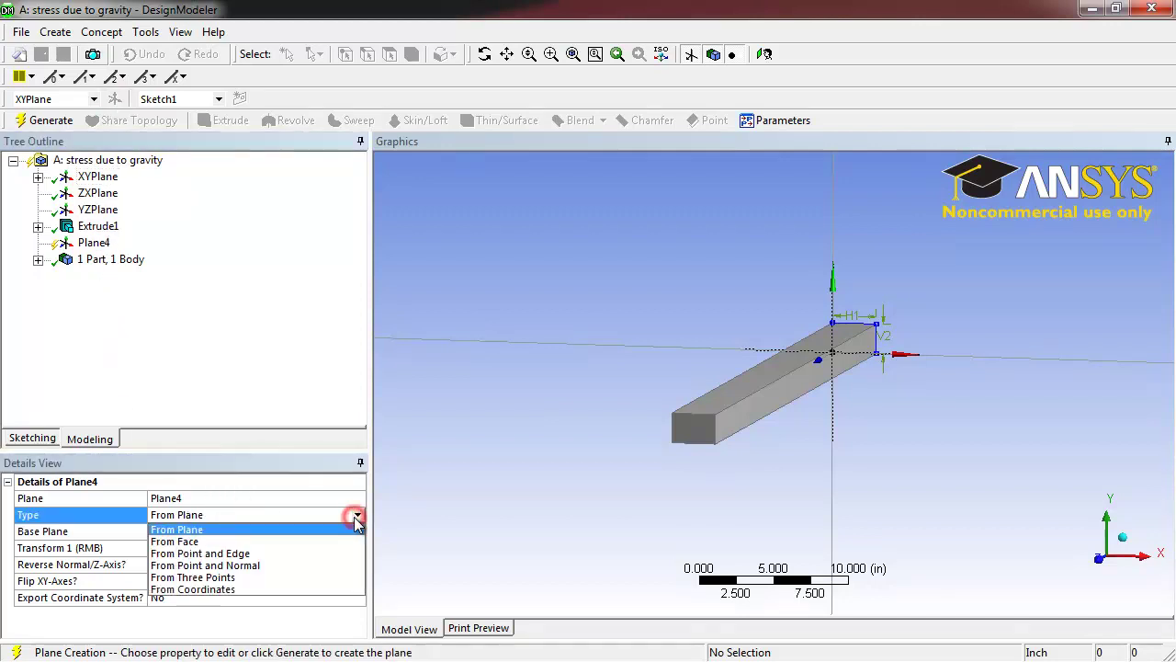
left_click(303, 541)
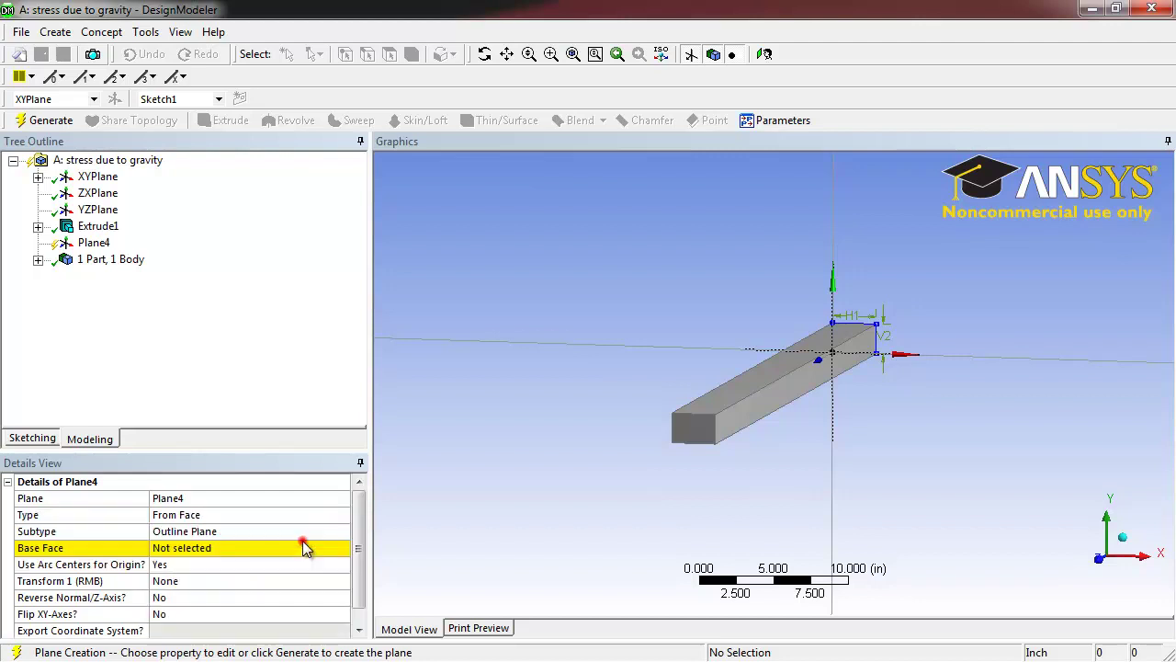
left_click(207, 551)
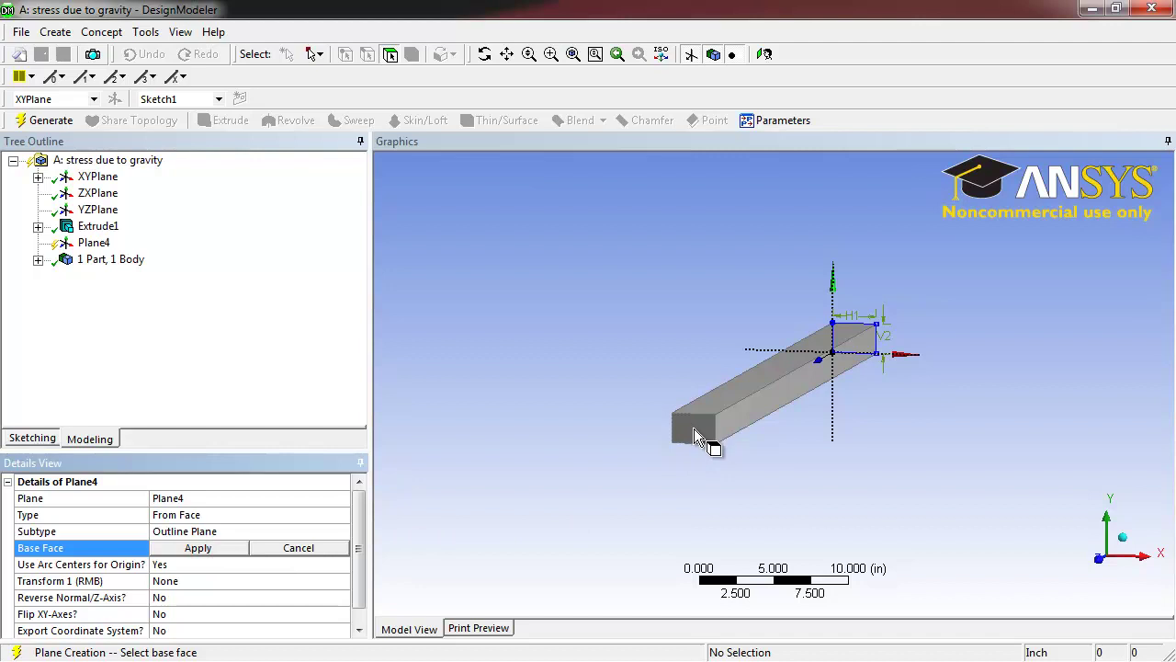
left_click(698, 438)
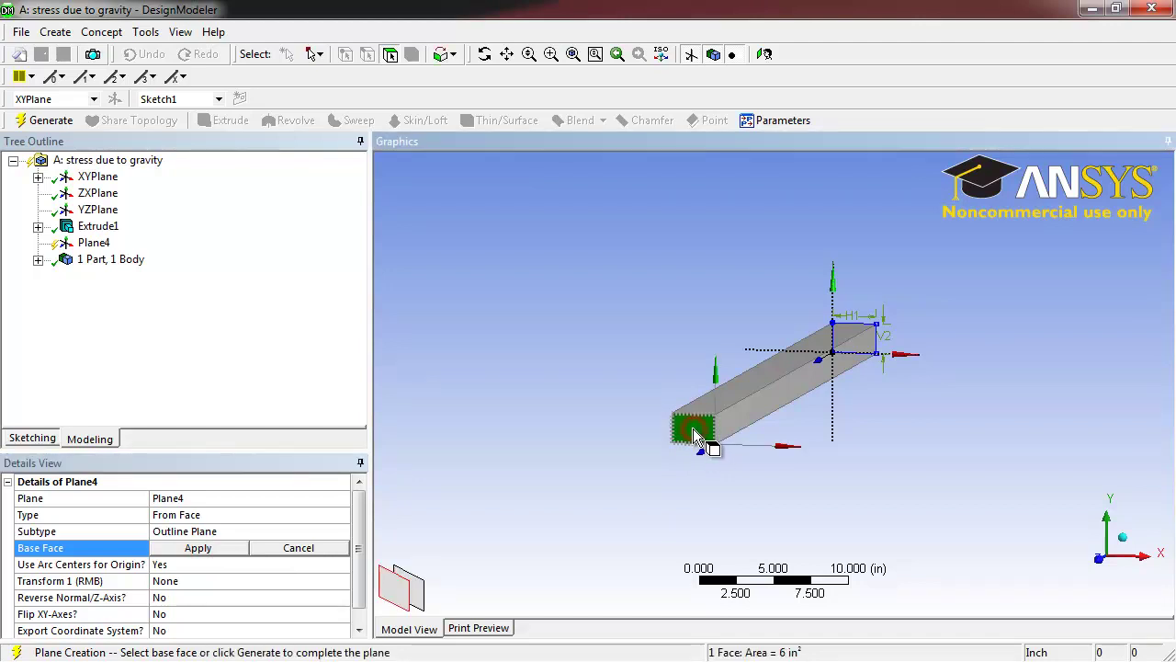
left_click(210, 550)
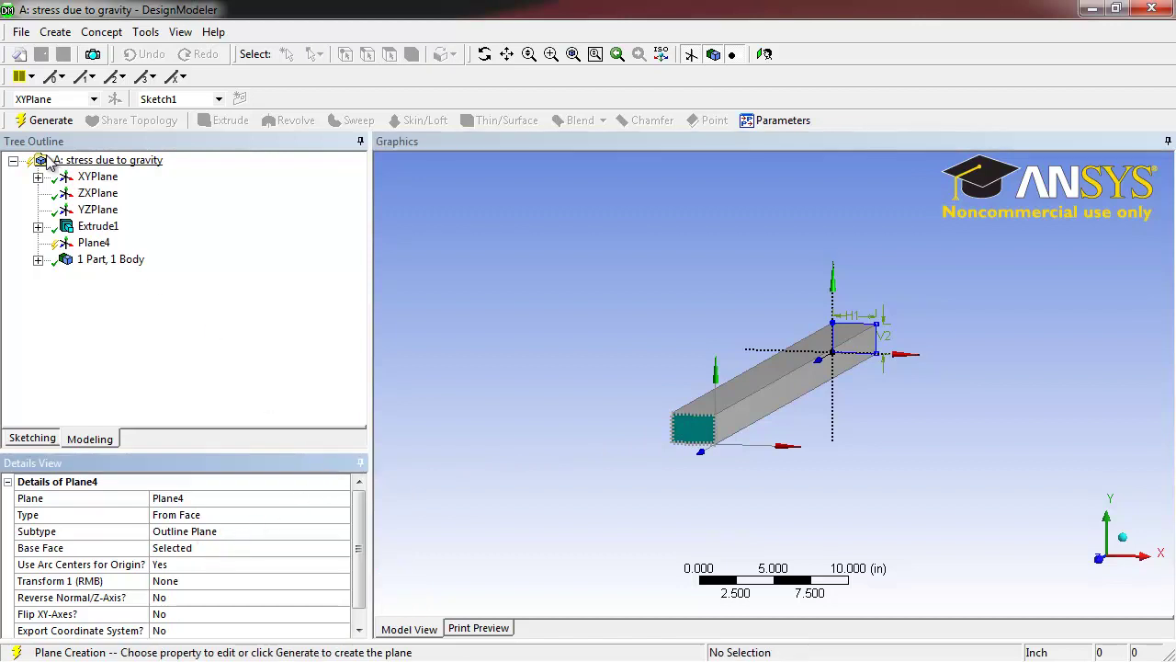
left_click(48, 120)
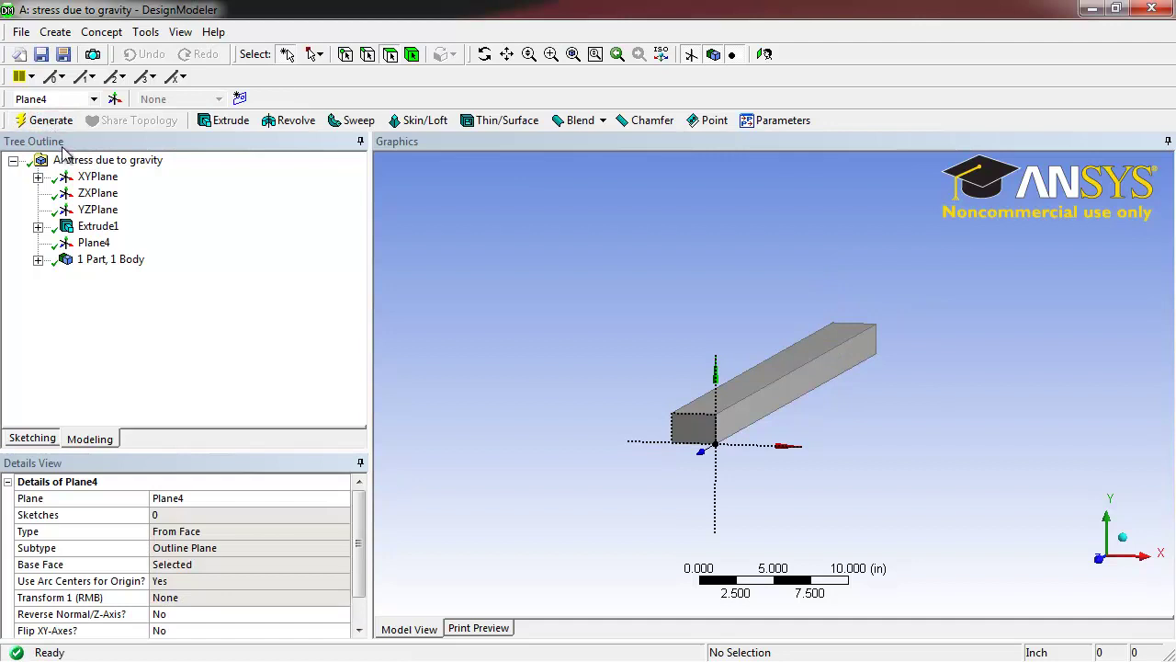
left_click(95, 245)
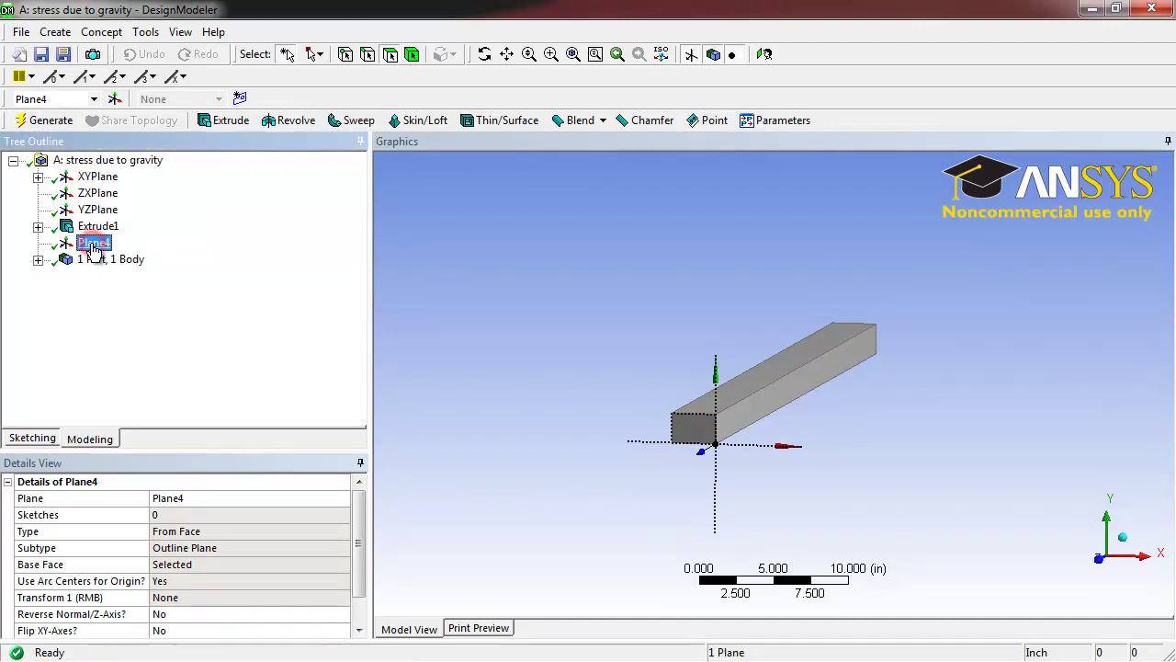
Step: Create Sketch2 on Plane4 with a rectangle enclosing the bar's end face
left_click(765, 56)
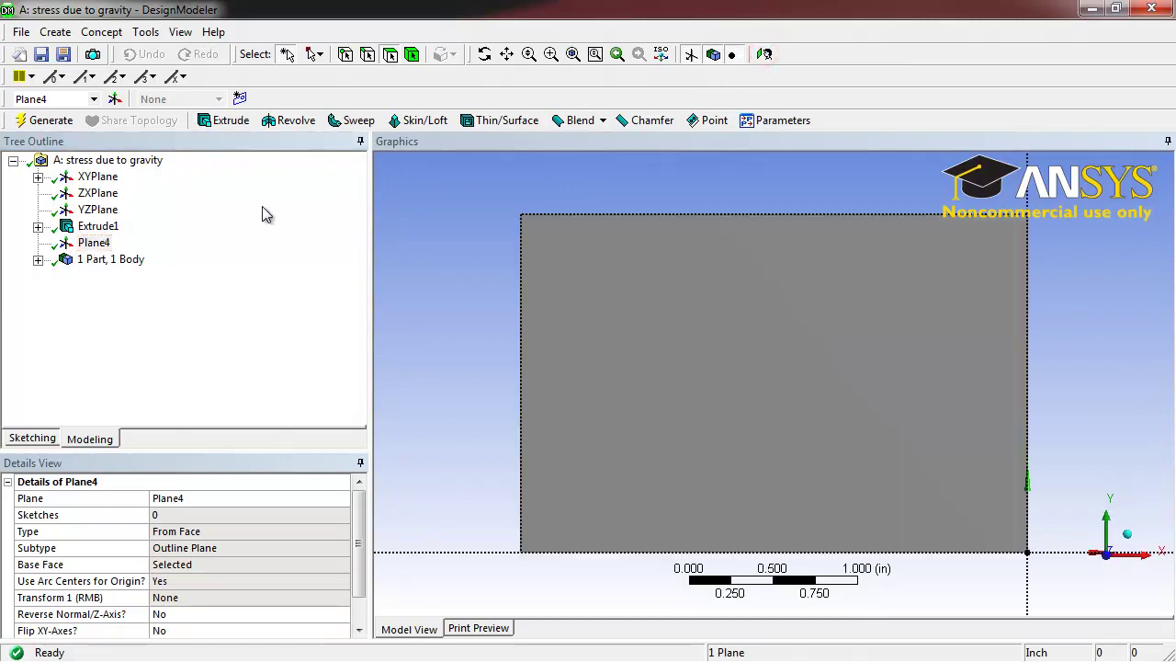
left_click(240, 100)
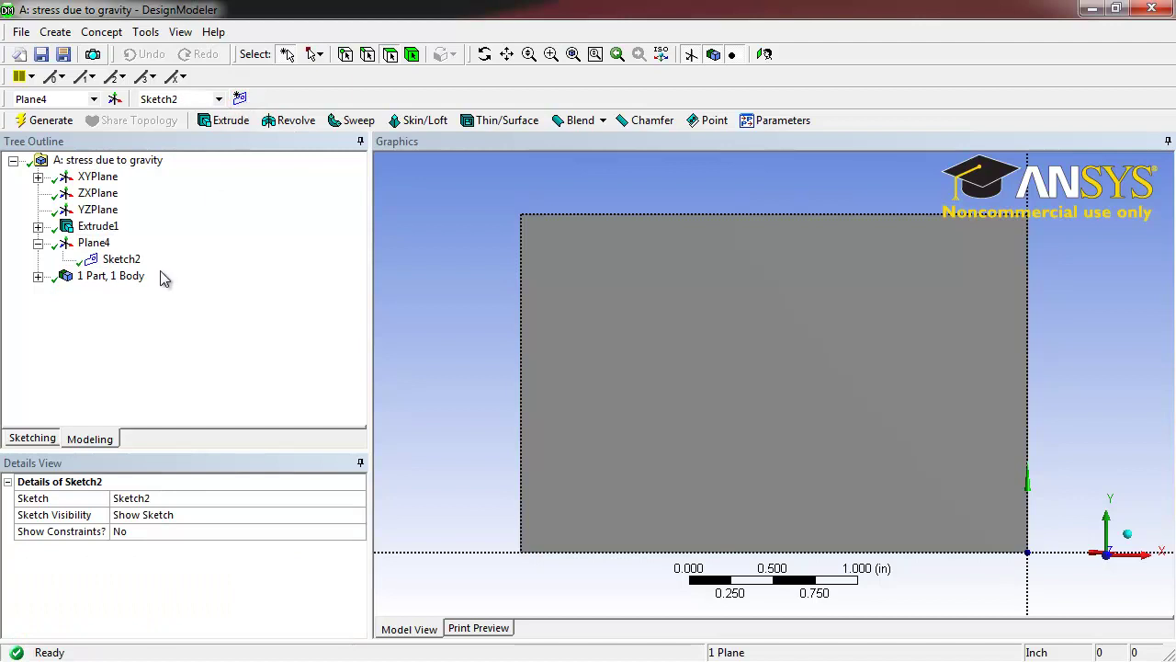
left_click(496, 333)
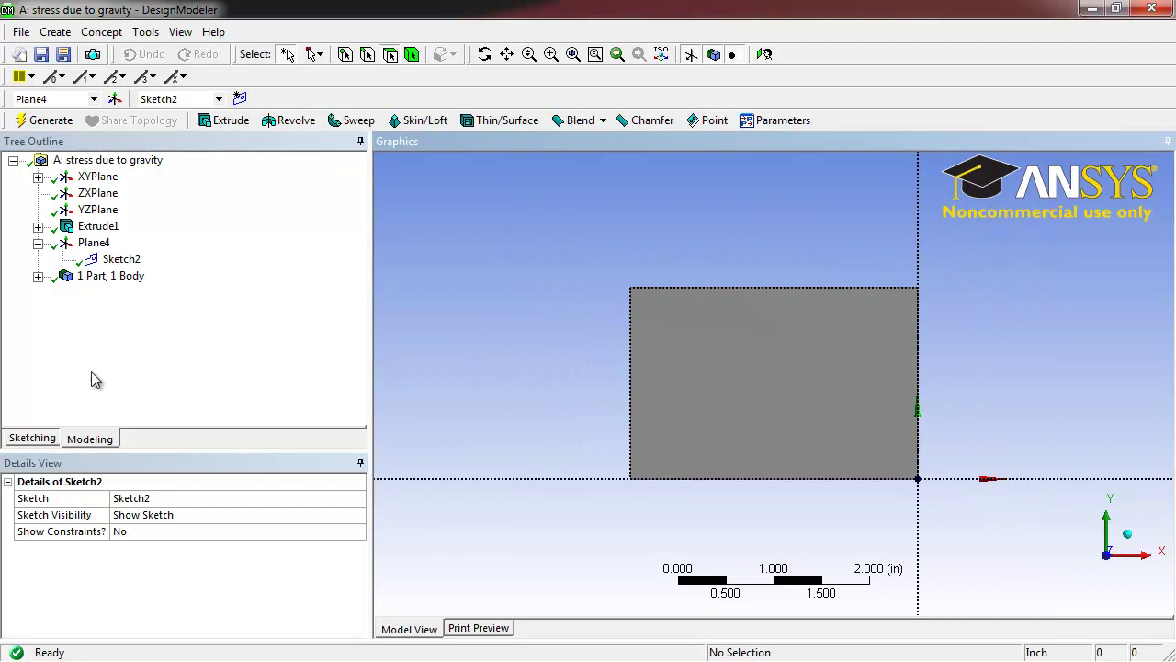
left_click(30, 441)
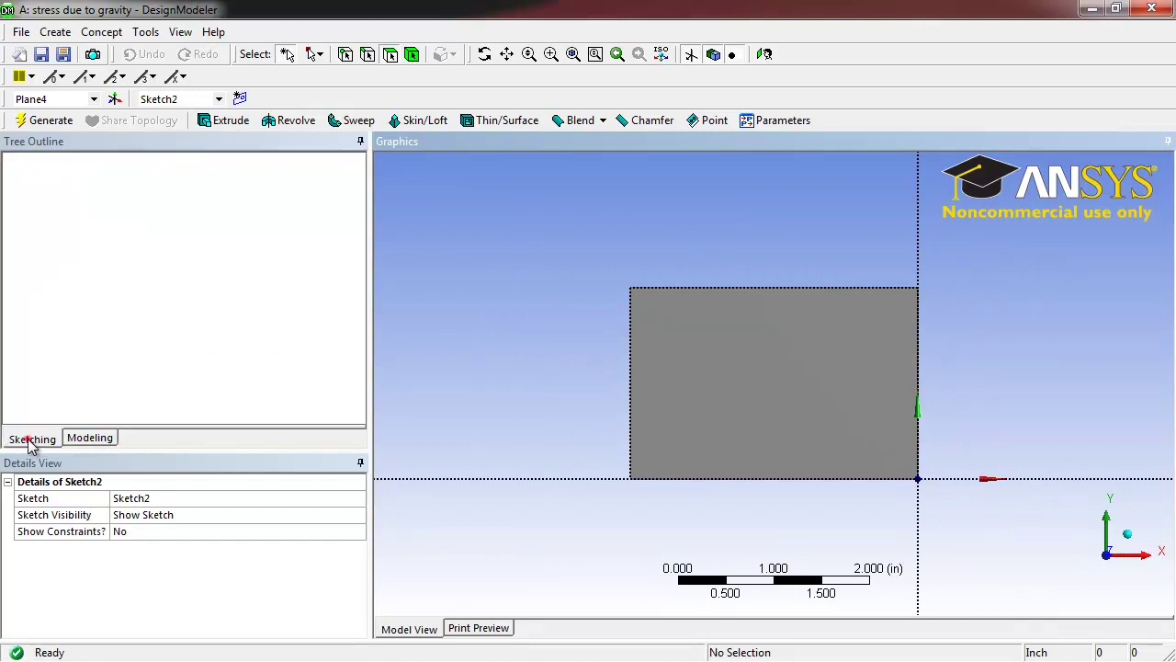
left_click(51, 266)
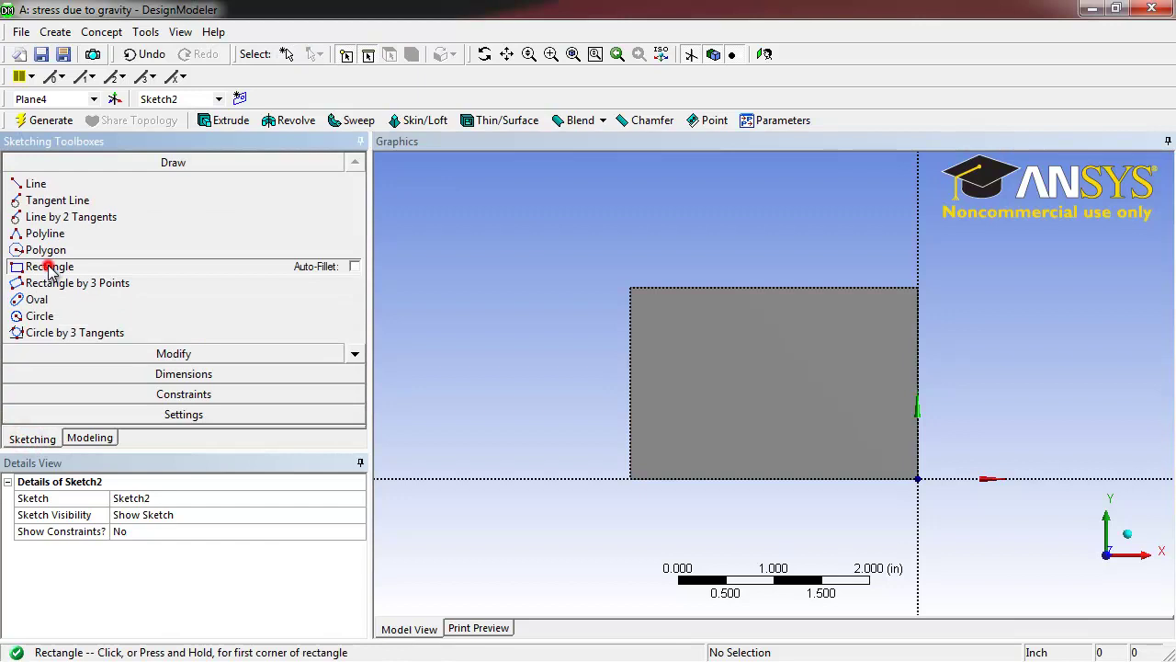
left_click(966, 222)
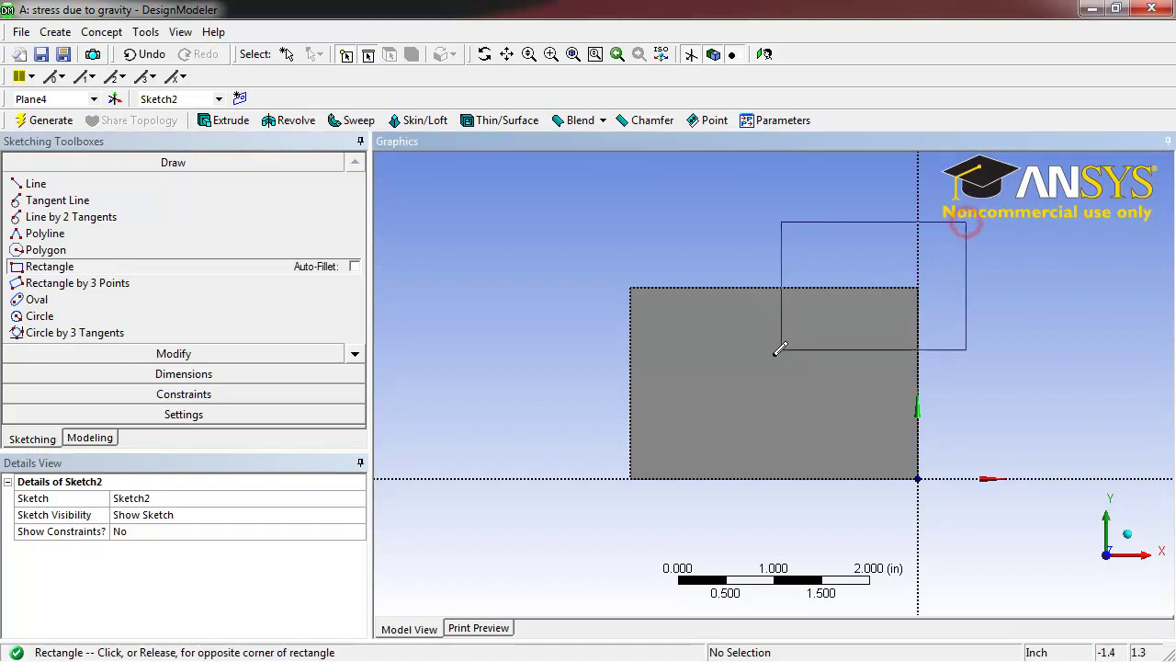
left_click(578, 535)
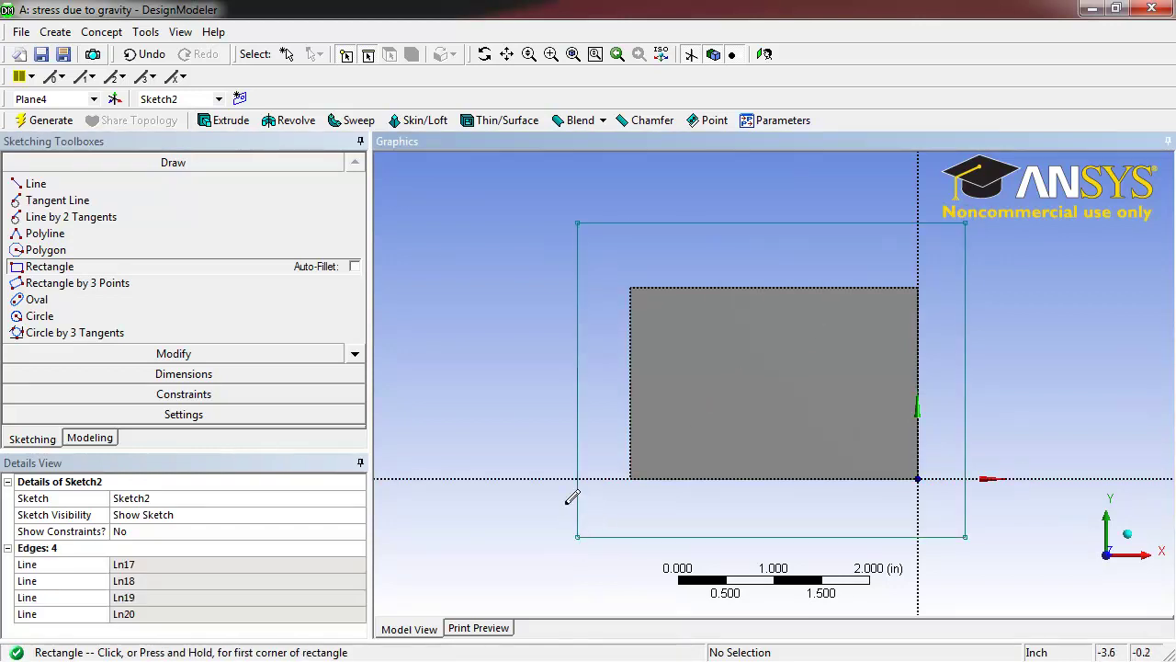
Step: Add General dimensions H1 and V2 to the rectangle's top and left edges
left_click(198, 375)
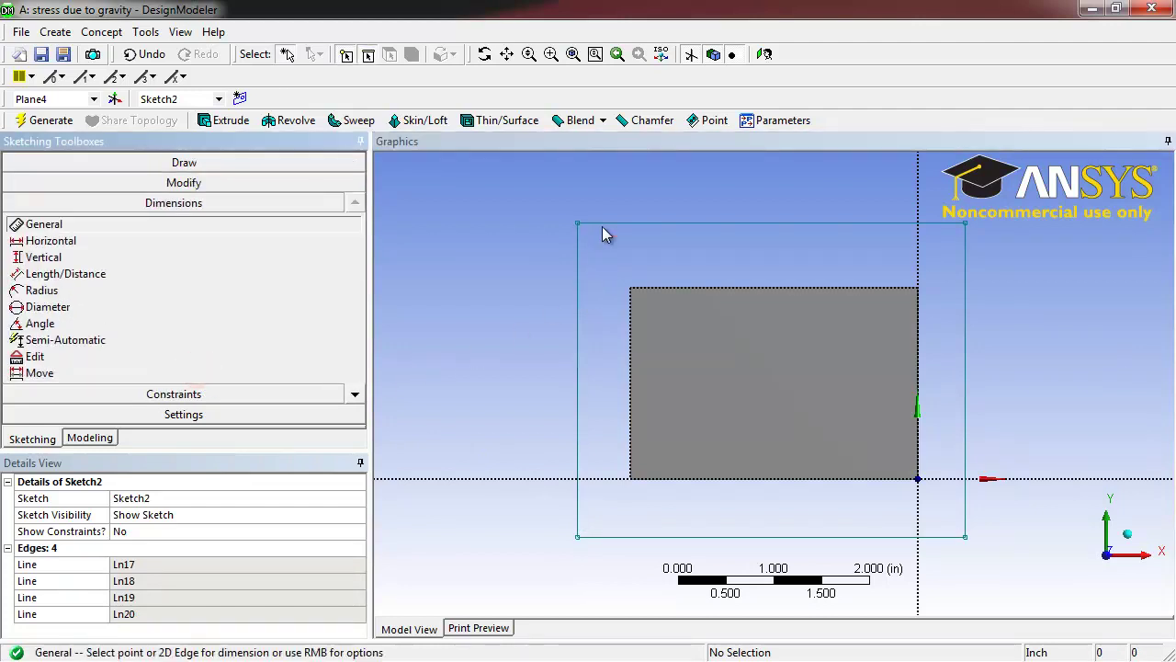
left_click(675, 222)
left_click(678, 194)
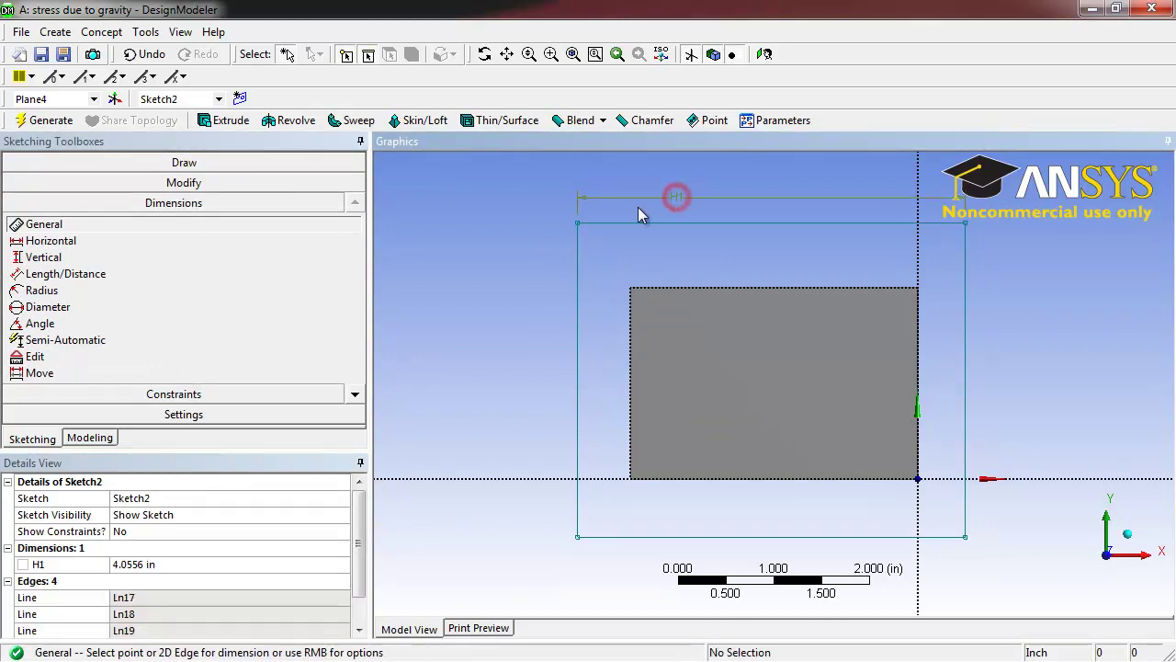
left_click(577, 338)
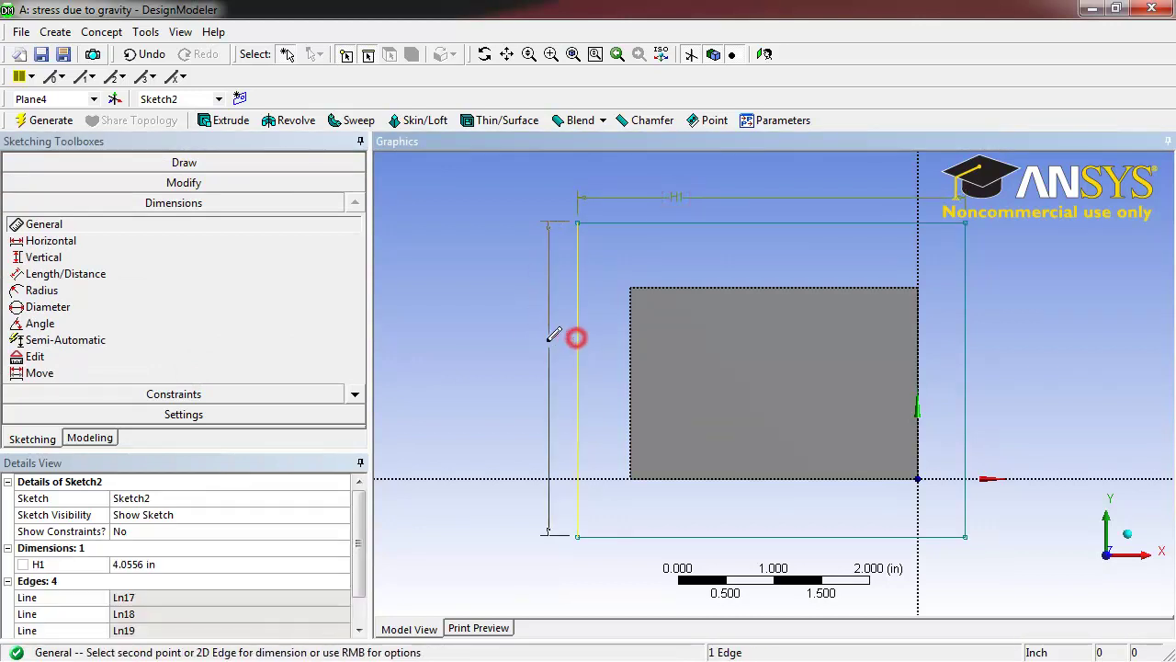
left_click(543, 341)
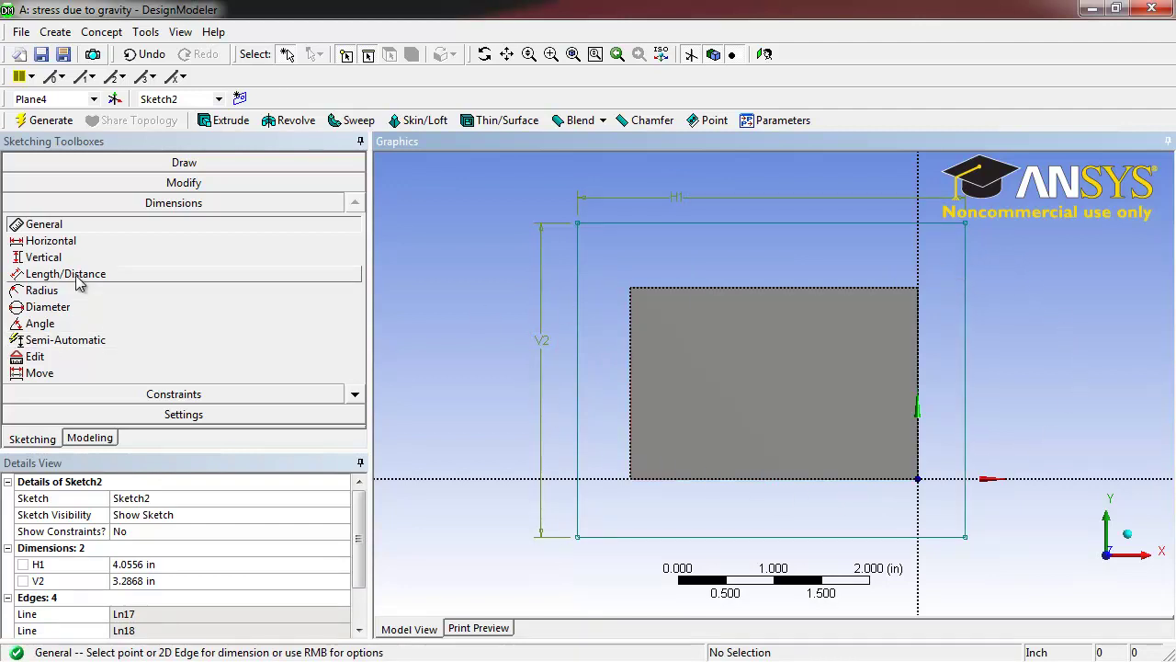
Step: Dimension the right-edge offset H3 and bottom-edge offset V4 from the axes
left_click(67, 243)
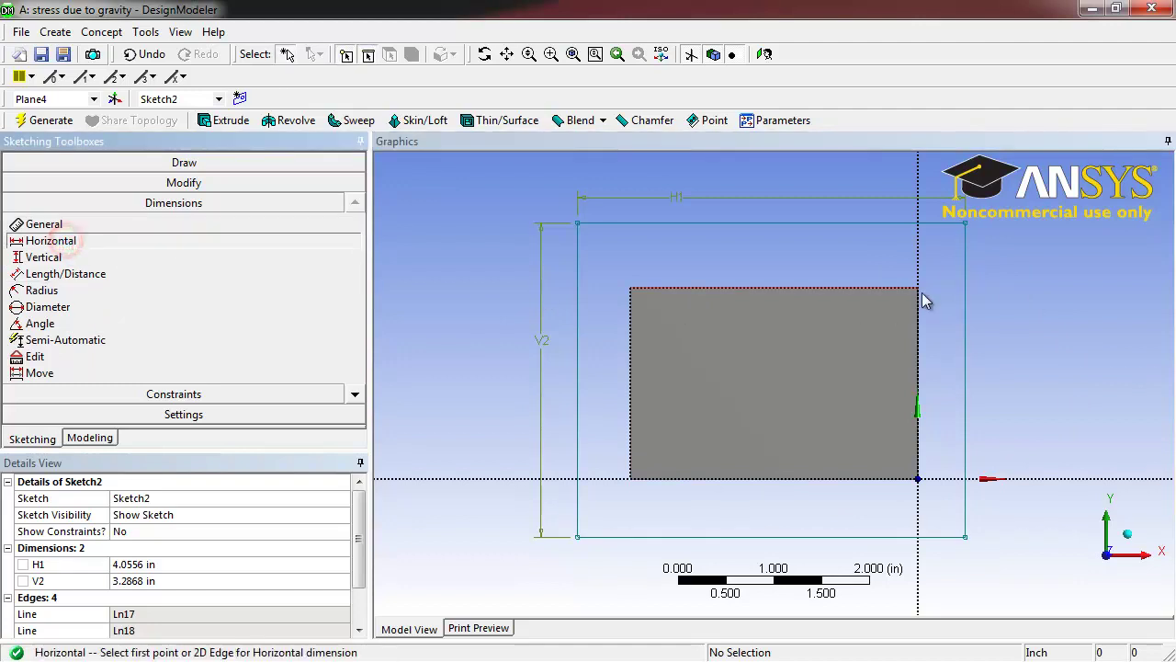
left_click(970, 260)
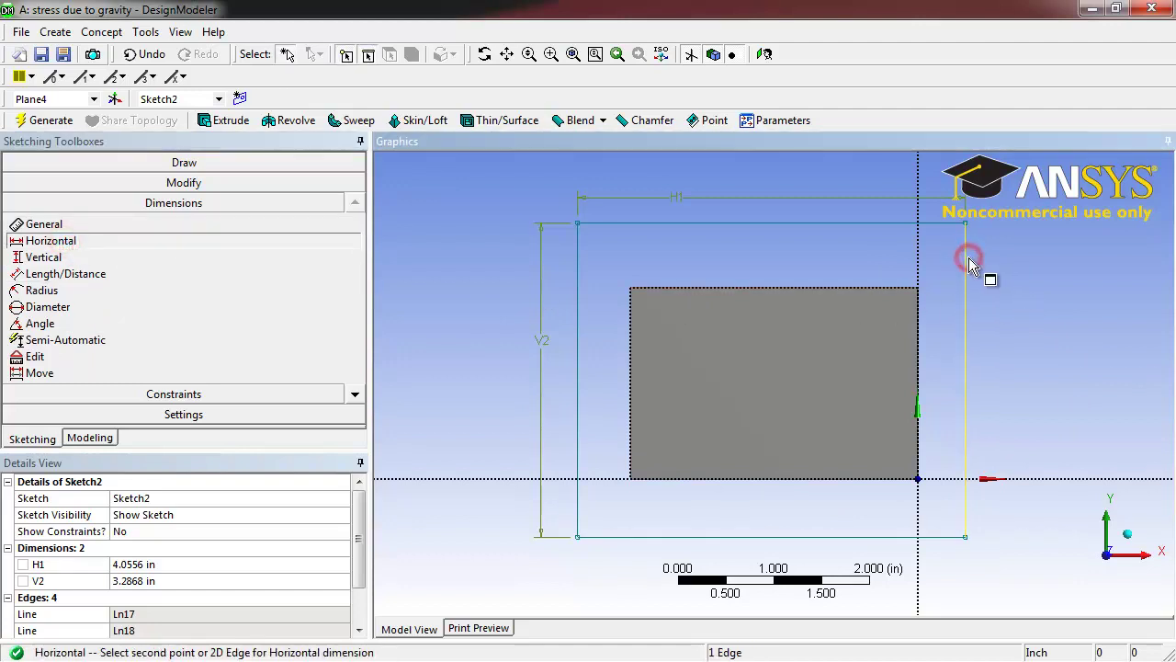
left_click(918, 260)
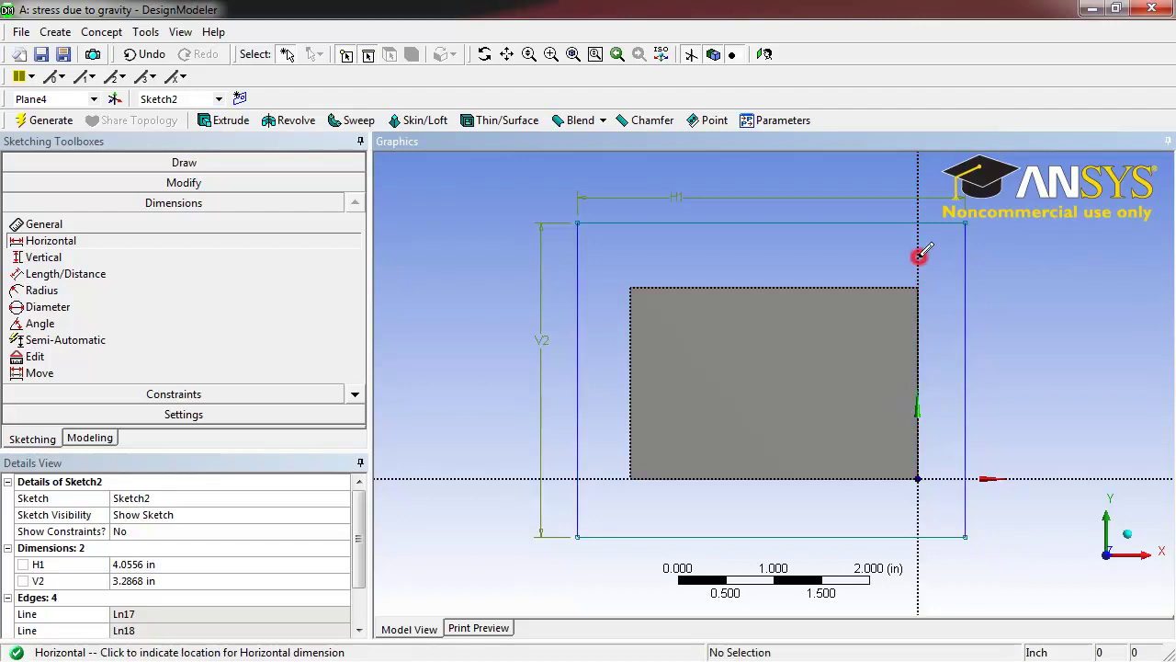
left_click(943, 270)
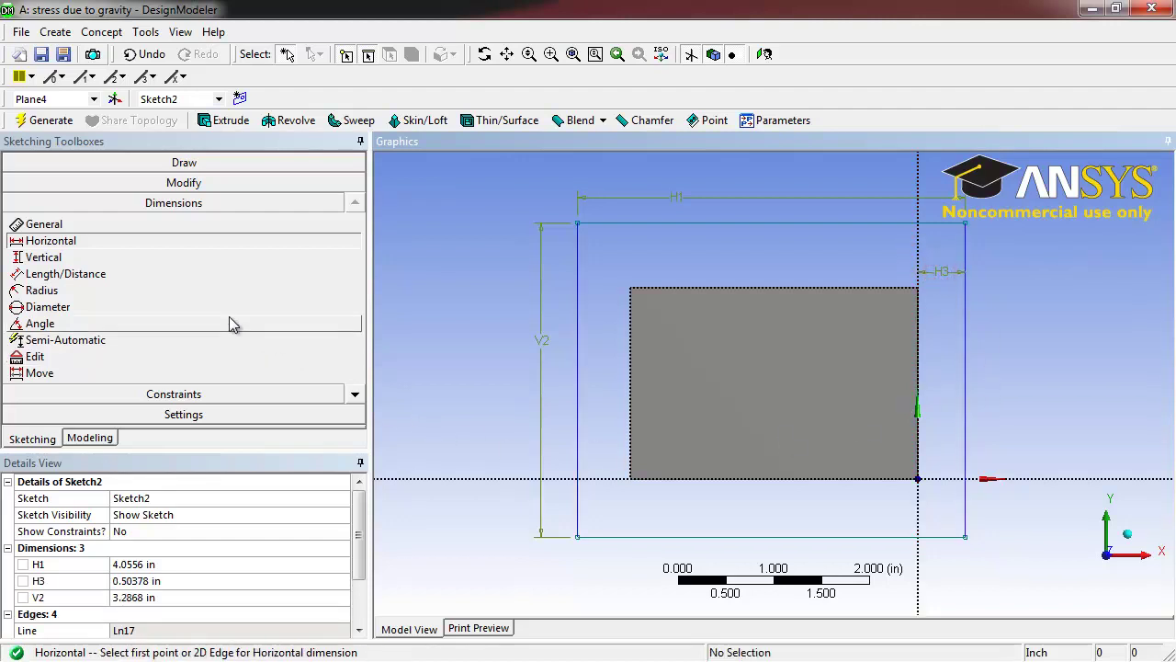
left_click(101, 257)
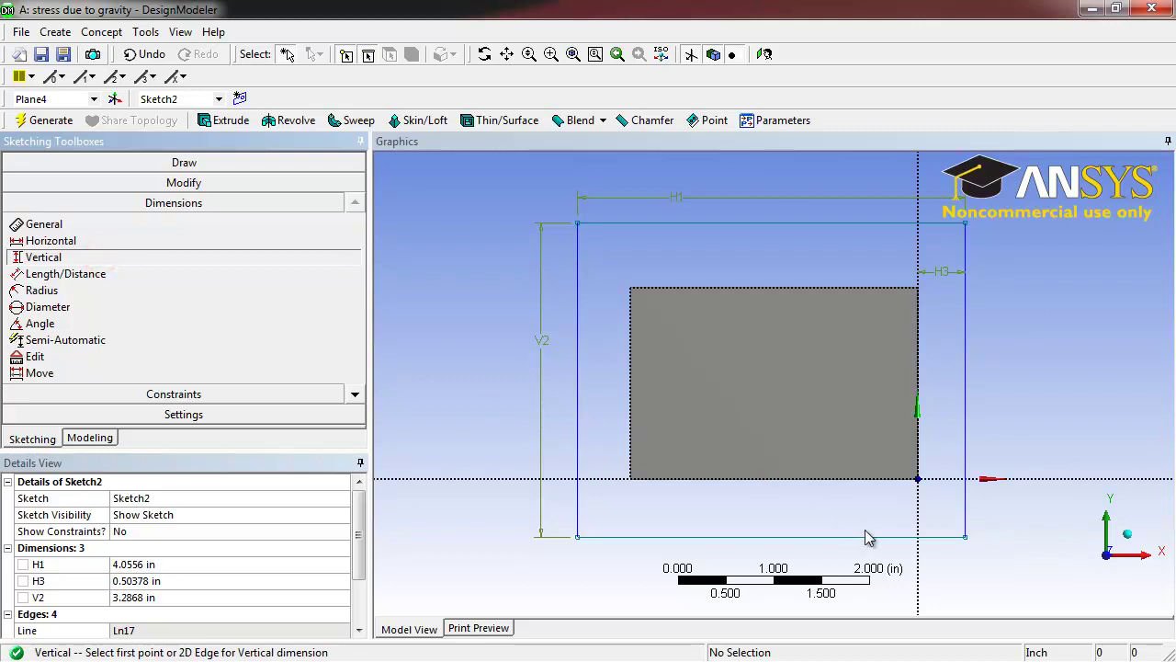
left_click(811, 536)
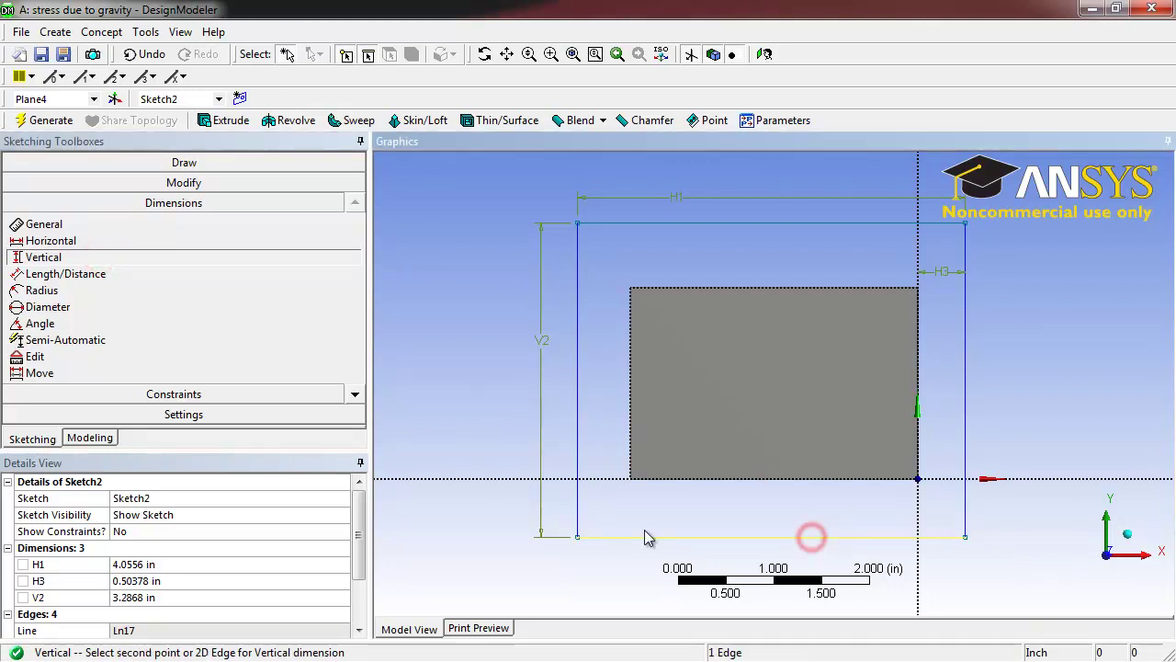
left_click(604, 478)
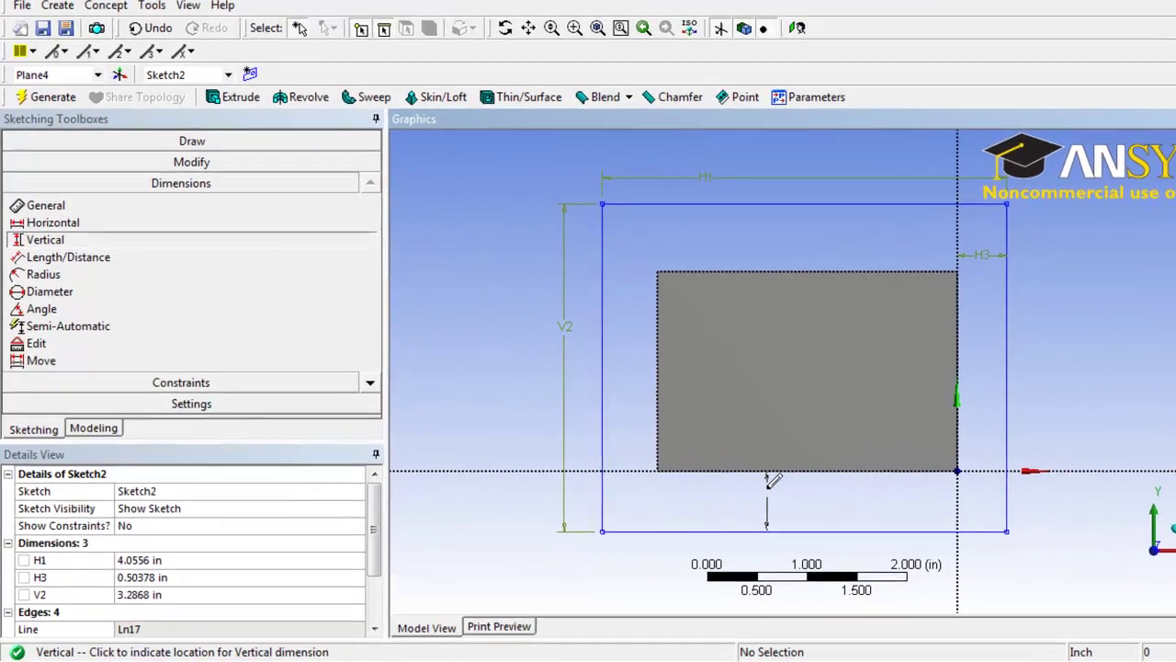
left_click(735, 496)
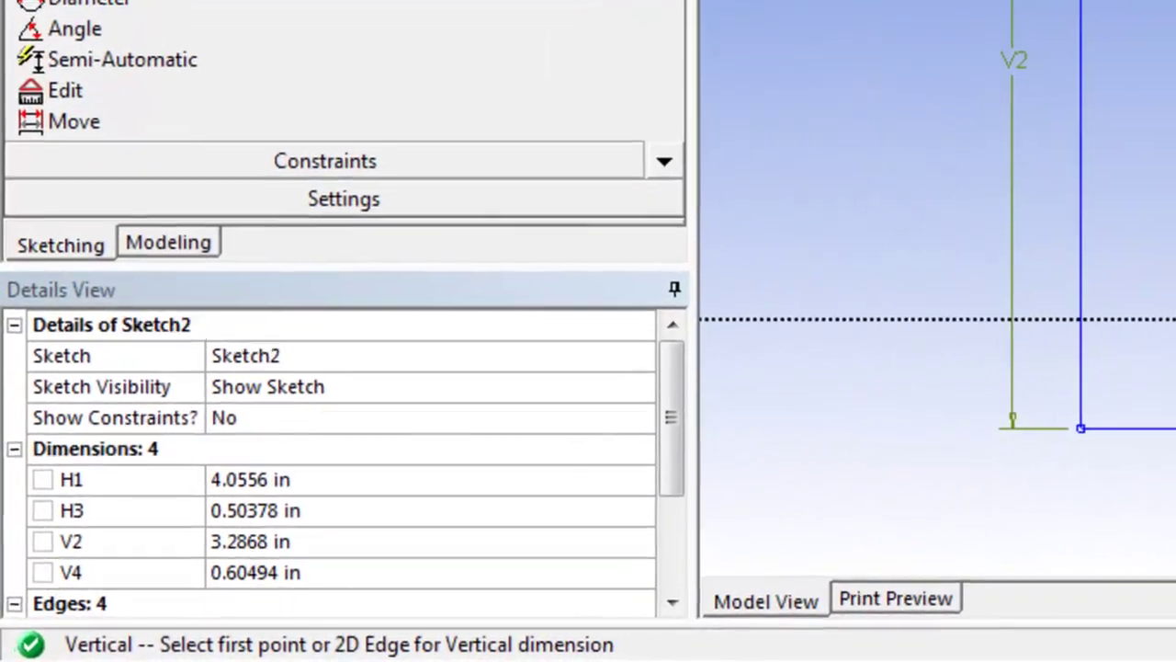
Step: Set H1 to 9 in and H3 to 3 in
left_click(356, 468)
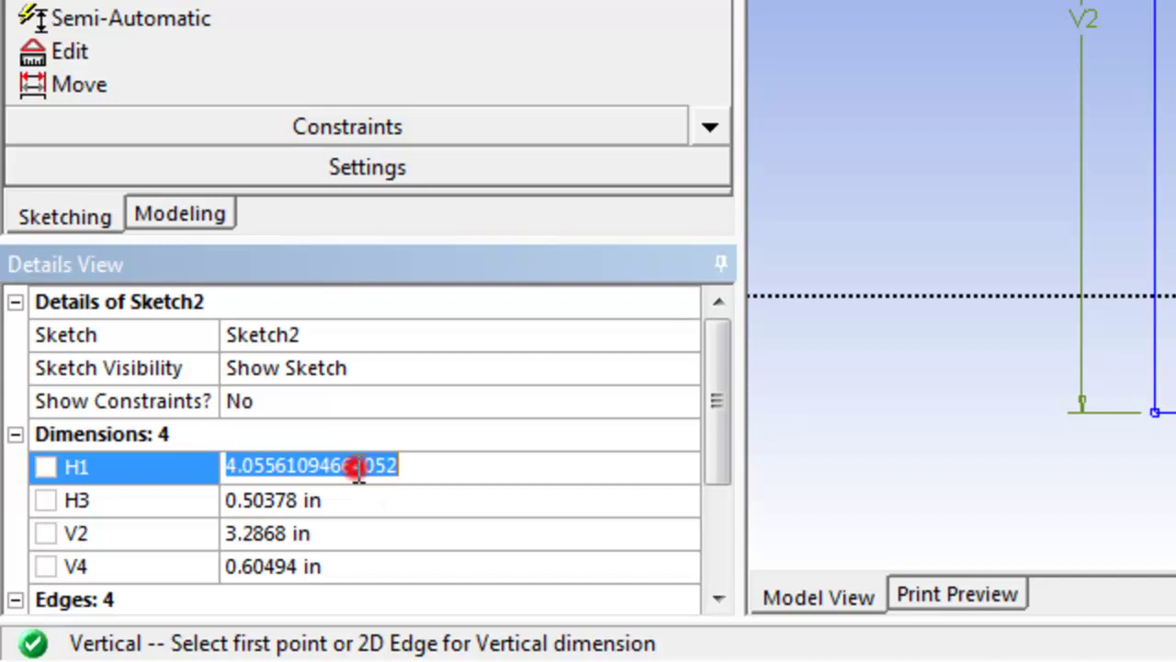
type("9")
key("Return")
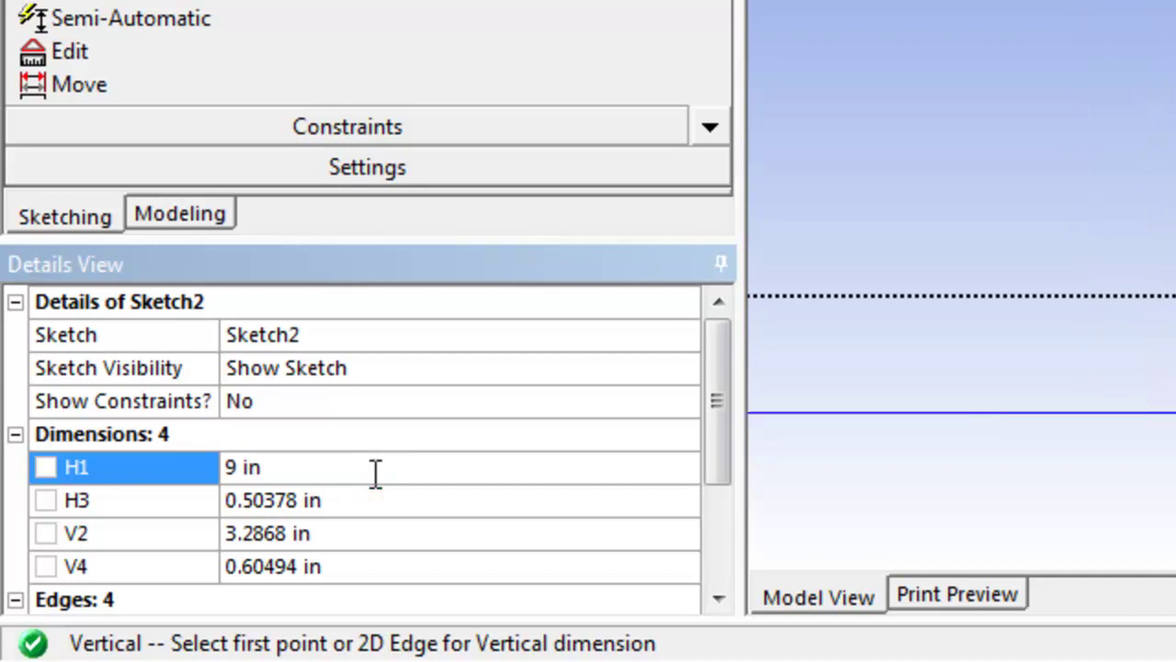
left_click(330, 497)
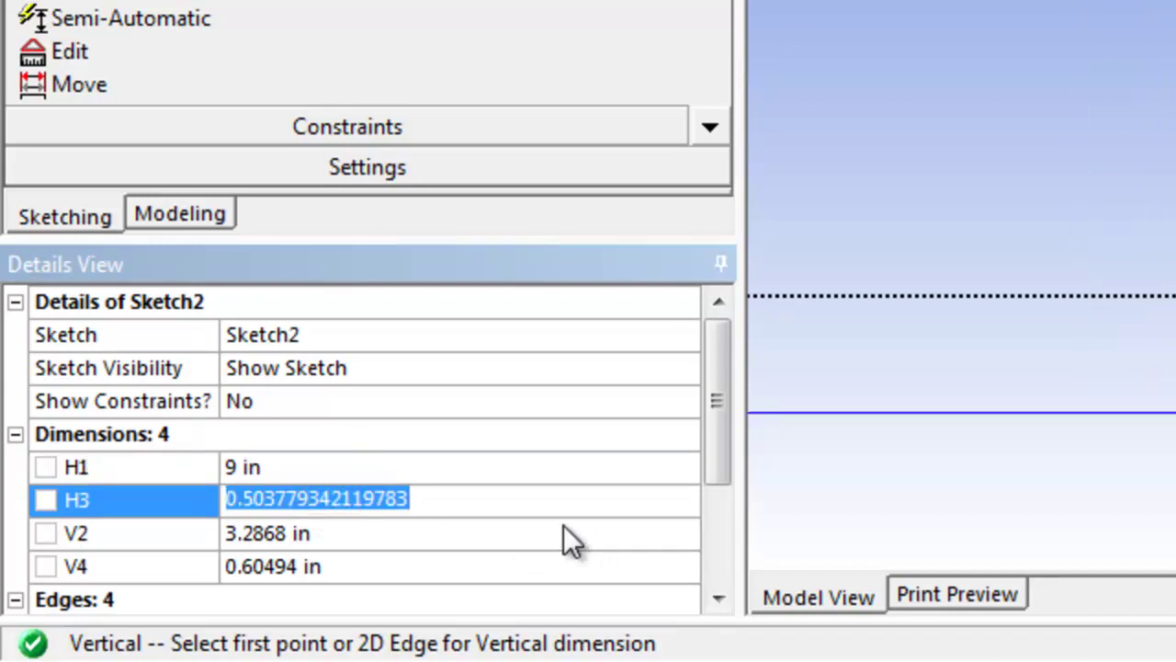
type("3")
key("Return")
Step: Set V2 to 6 in and V4 to 2 in, then fit the sketch in view
left_click(358, 532)
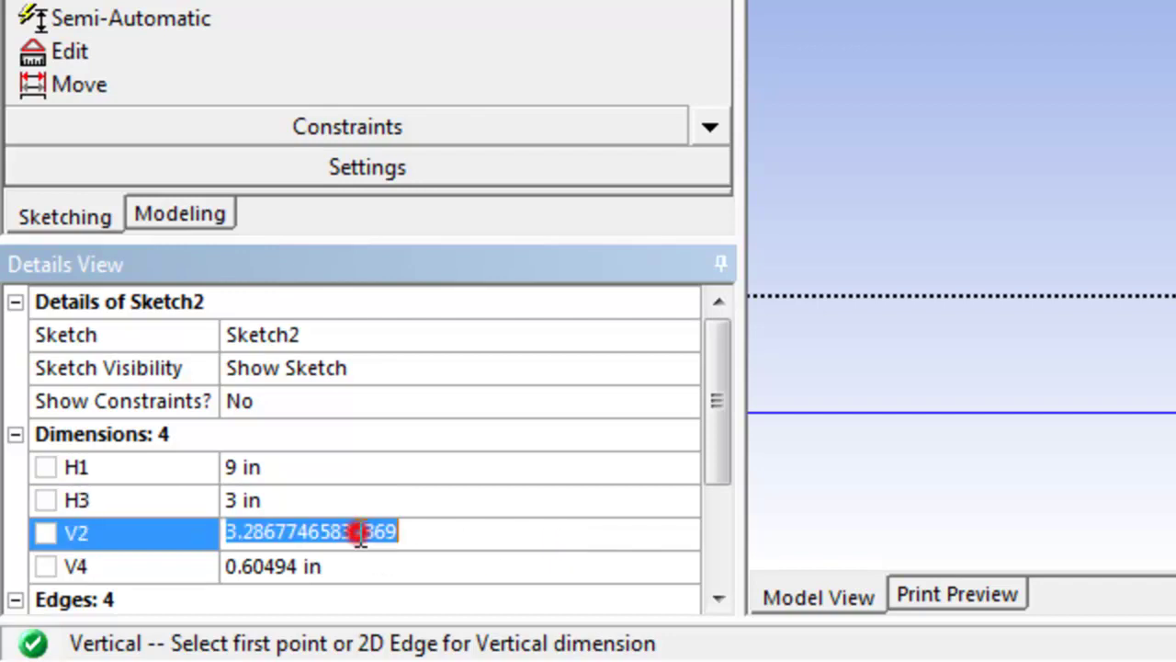
type("6")
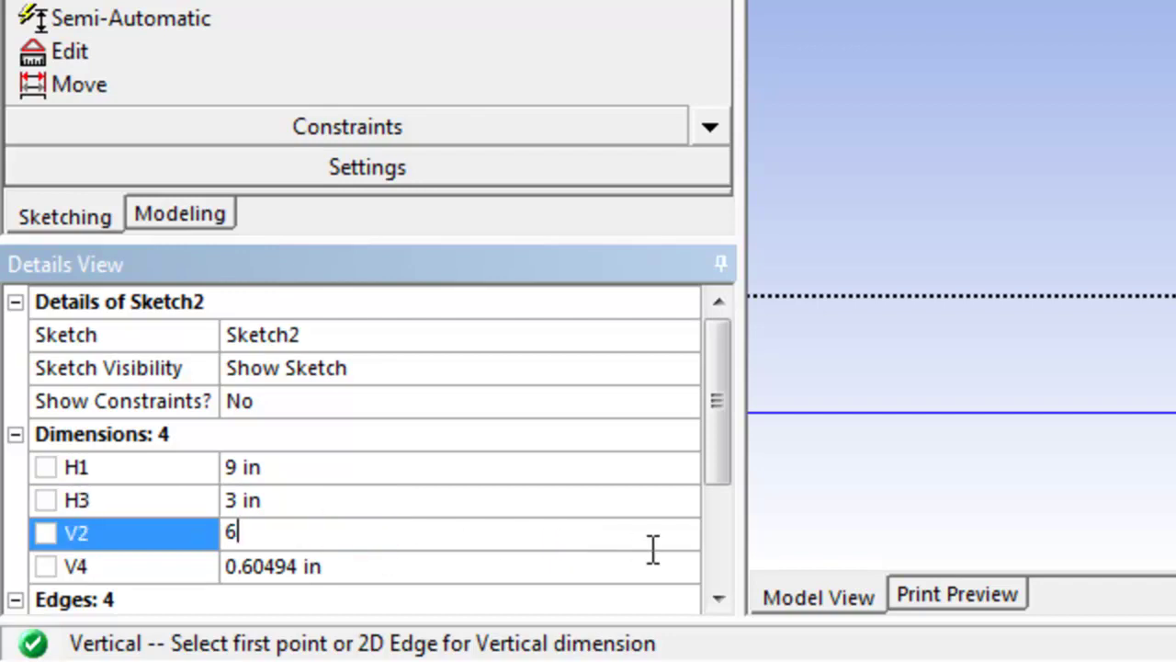
key("Return")
left_click(536, 573)
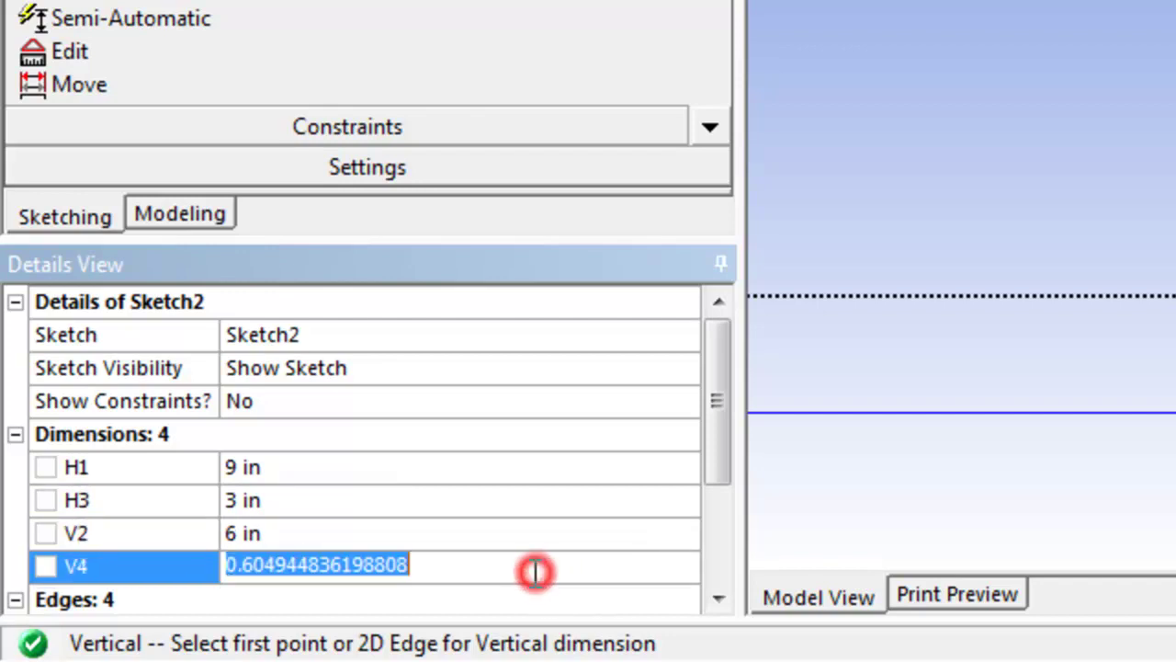
type("2")
key("Return")
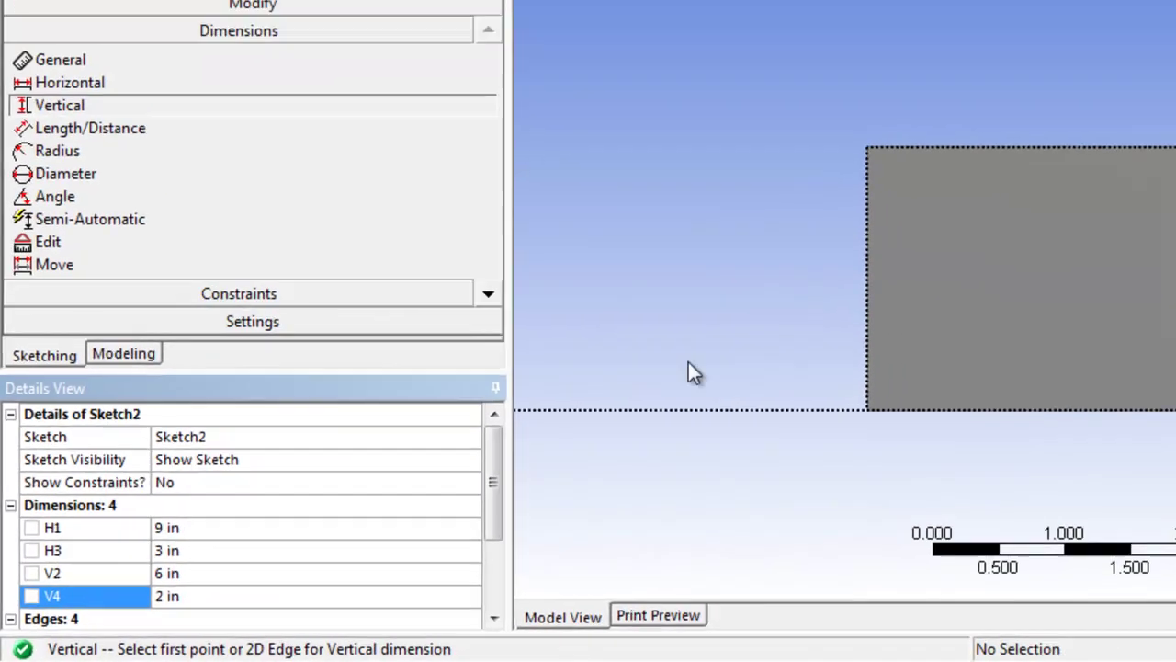
left_click(1044, 116)
key("F7")
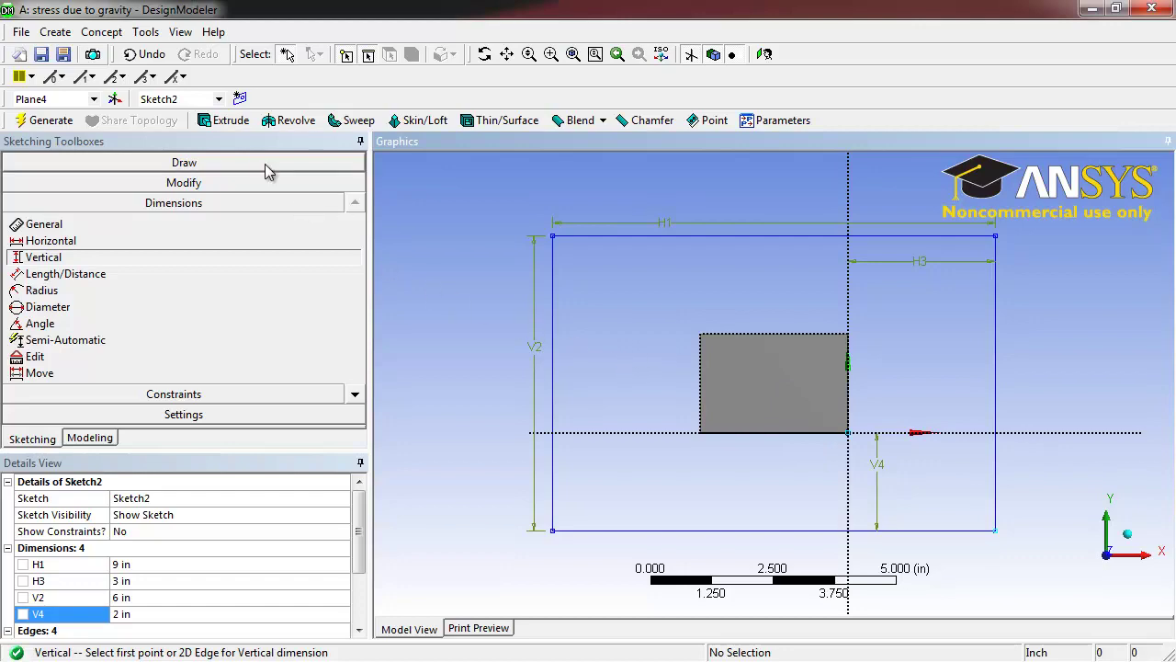
Step: Extrude Sketch2 6 in deep as Extrude2
left_click(232, 120)
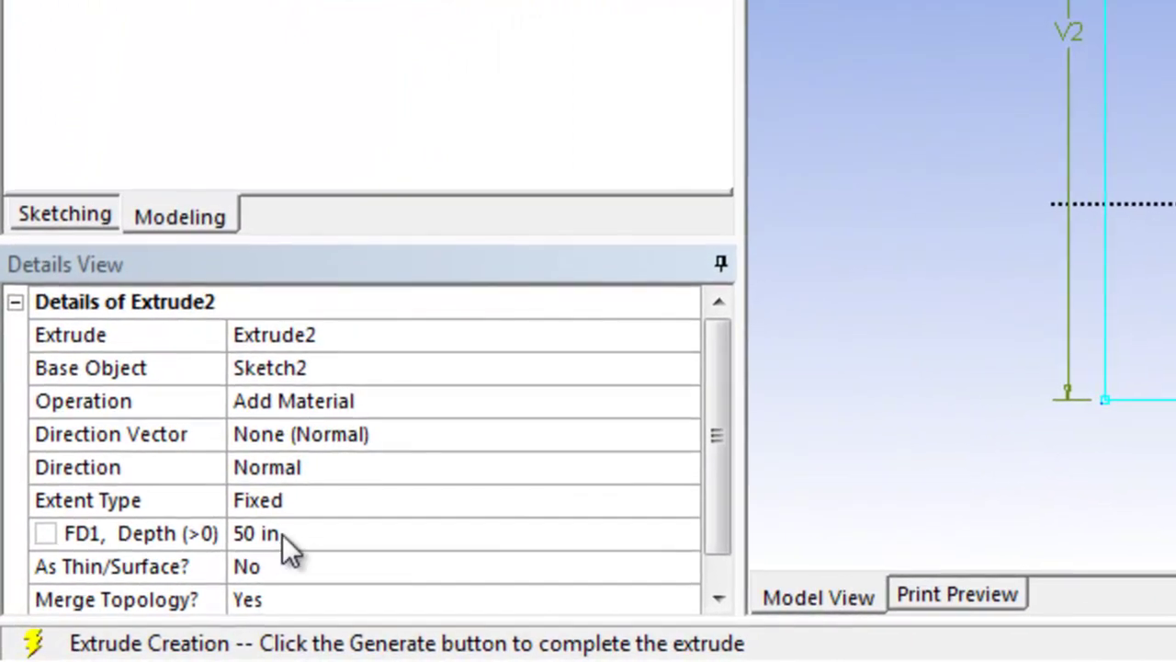
left_click(283, 533)
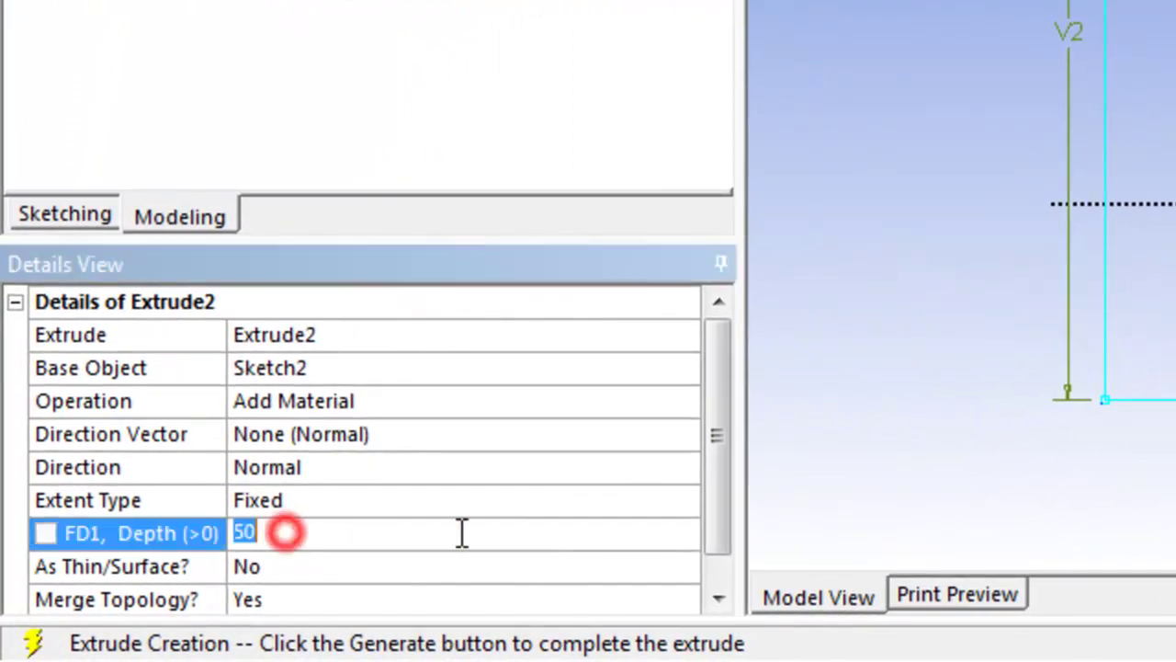
type("6")
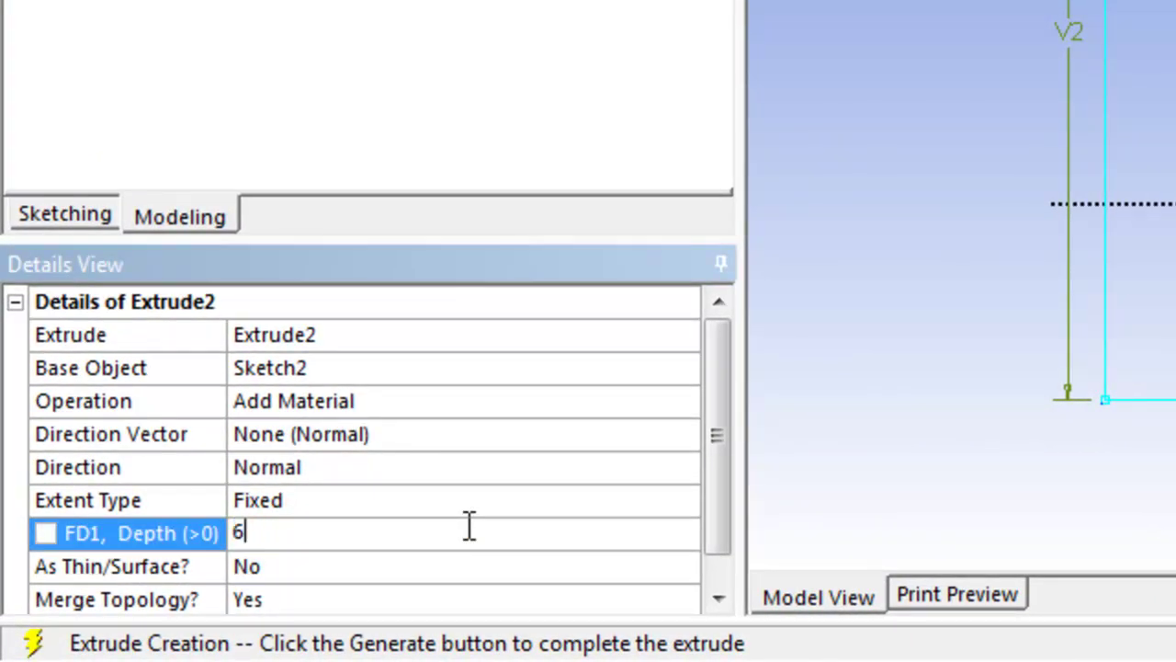
key("Return")
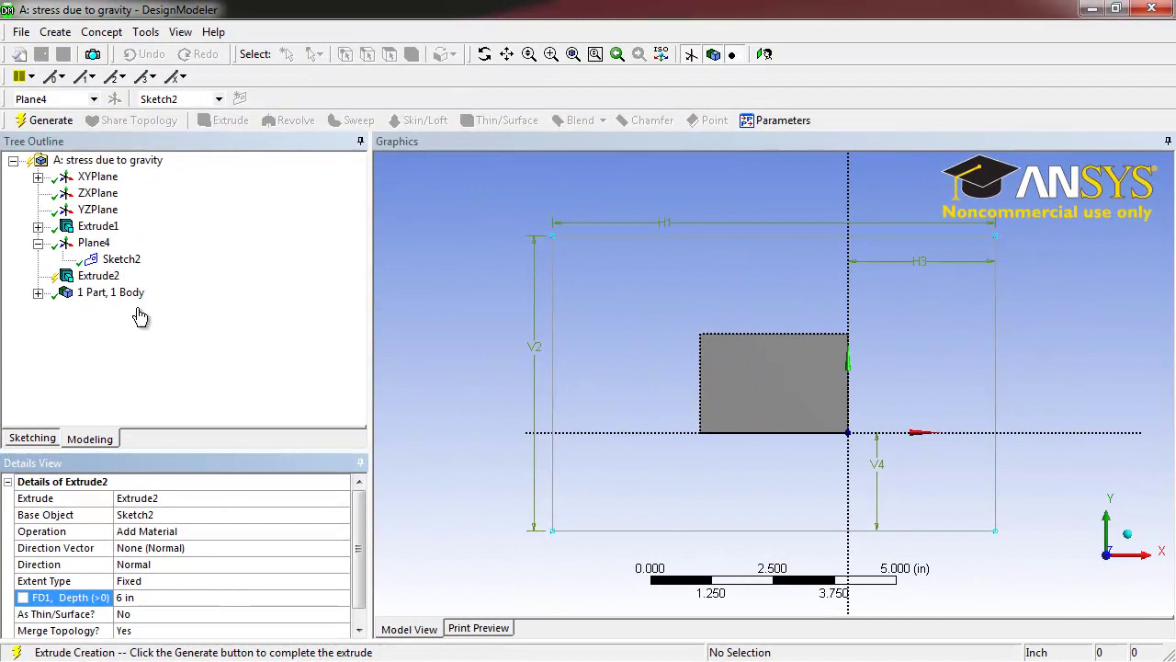
left_click(50, 120)
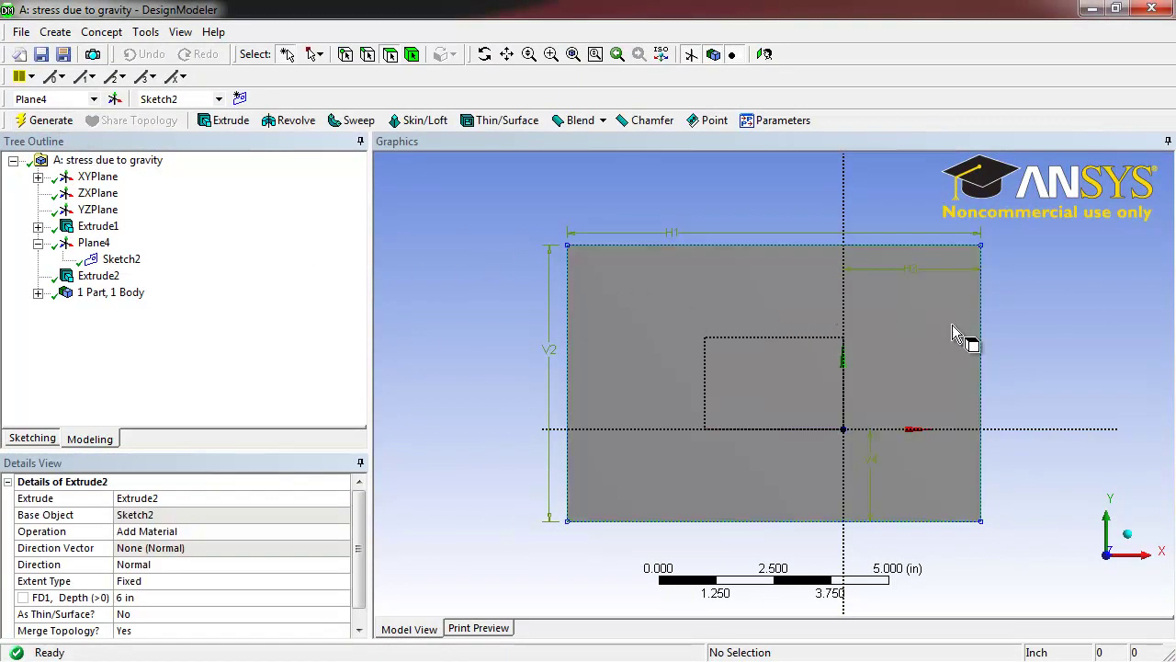
Step: Orbit and zoom out to see the block on the end of the bar in 3-D
middle_click_drag(1027, 312, 996, 320)
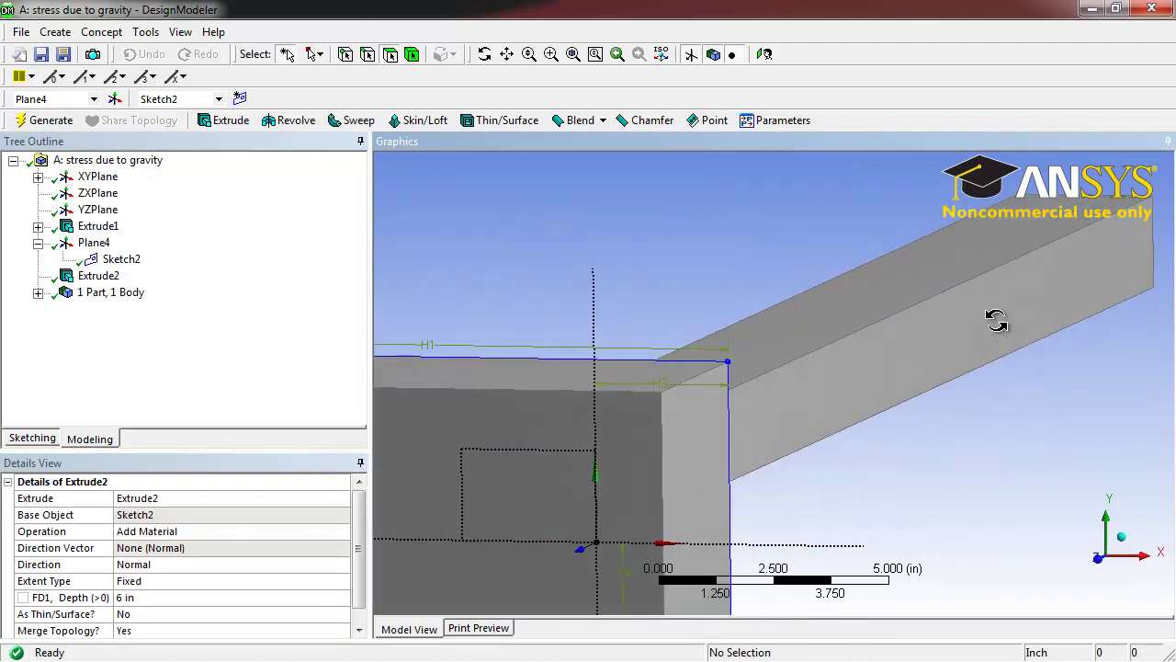
scroll(996, 320, "down", 5)
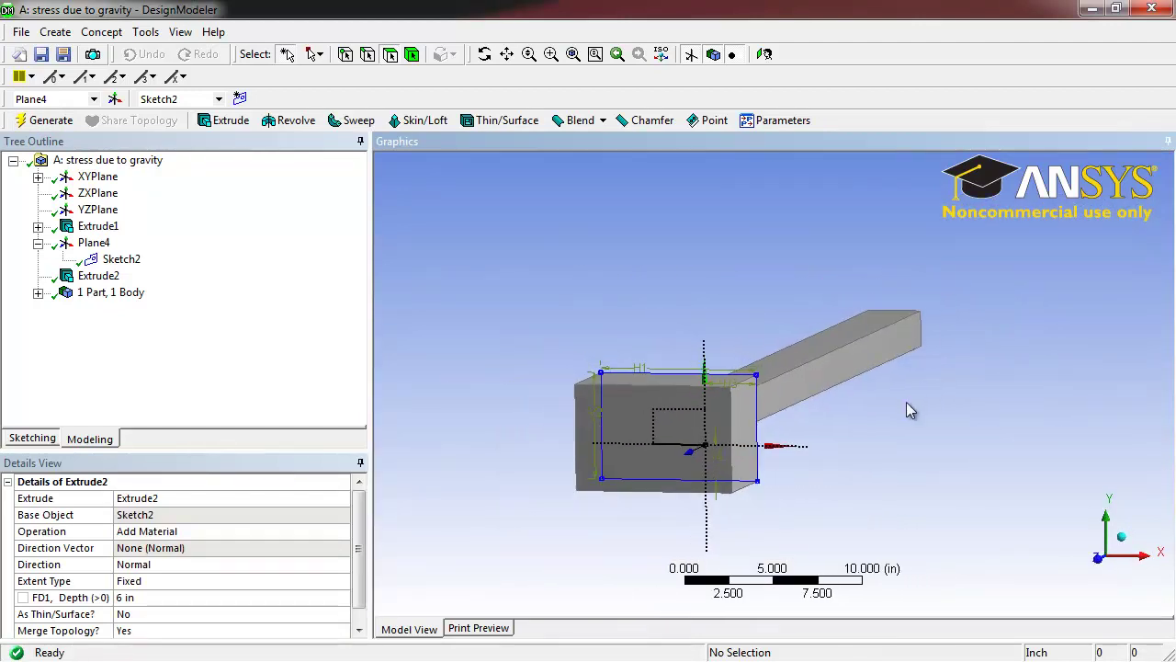
middle_click_drag(908, 409, 858, 412)
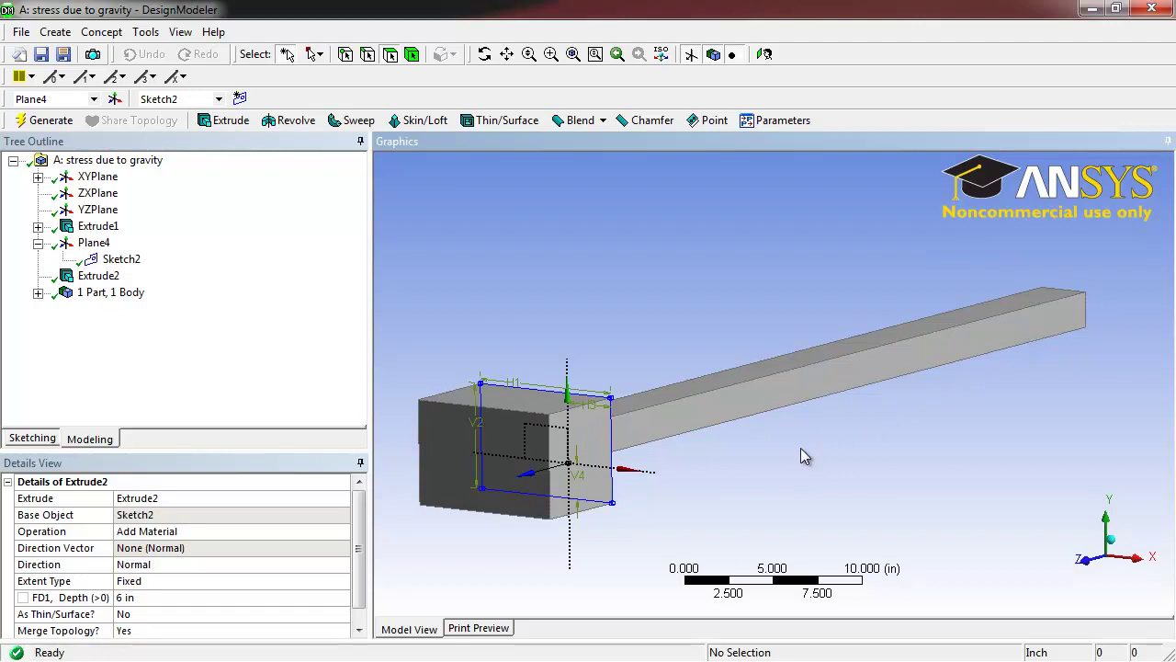
middle_click_drag(802, 448, 804, 450)
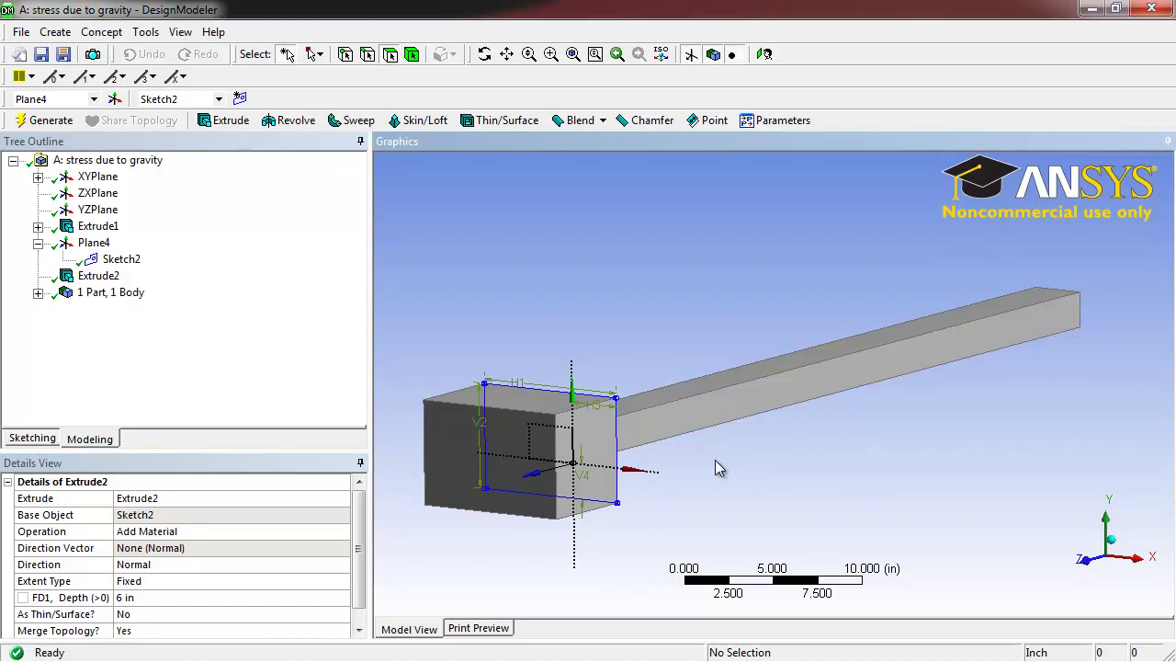
Step: Freeze the existing bodies, then slice them along Plane4 into two separate bodies
left_click(144, 34)
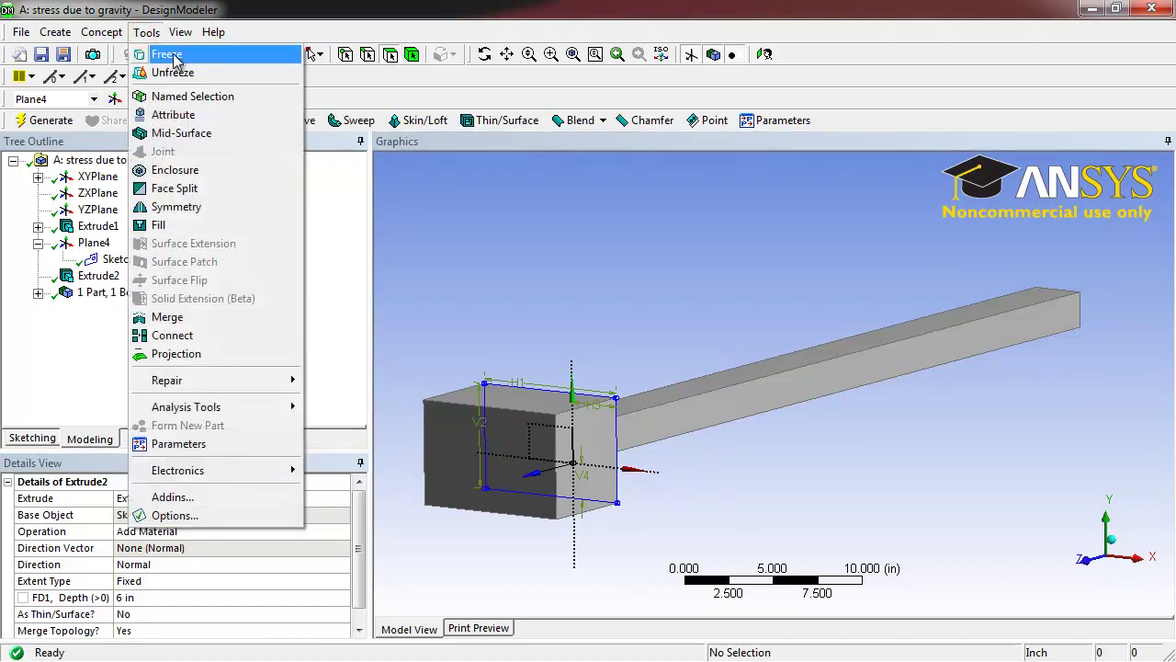
left_click(170, 55)
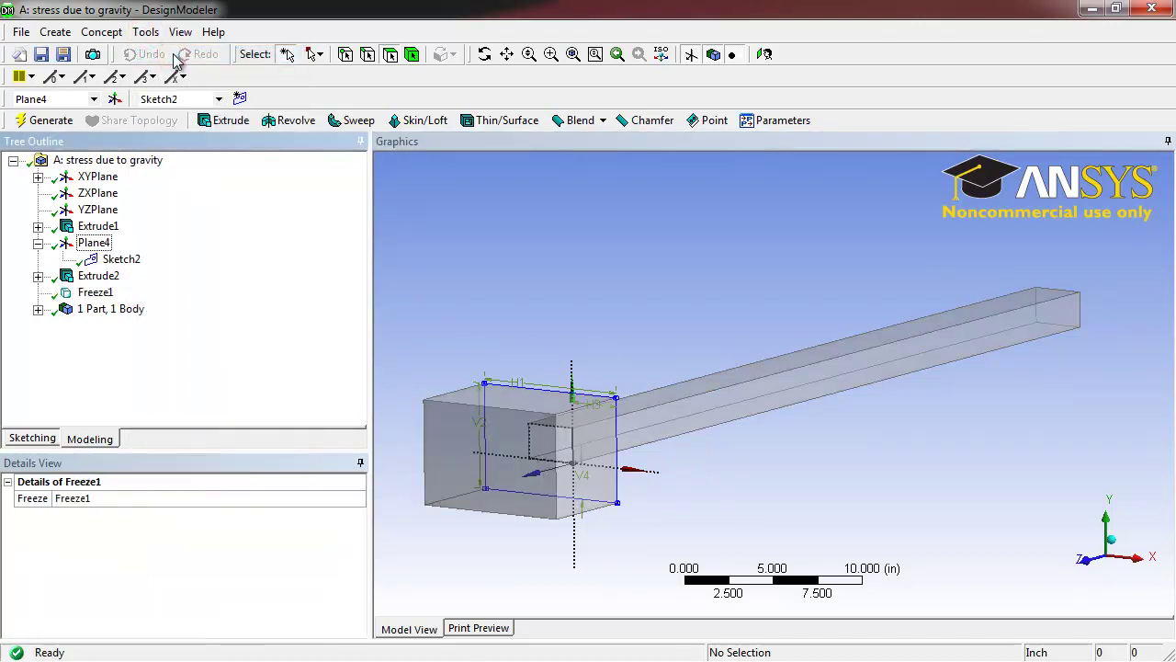
left_click(57, 33)
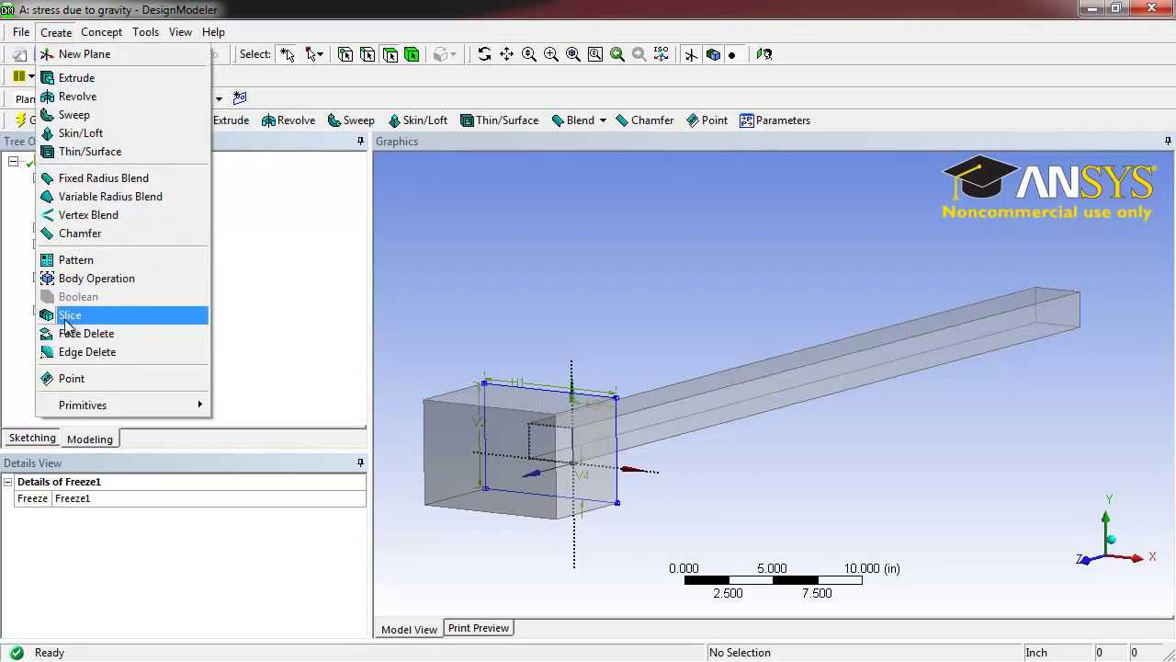
left_click(67, 314)
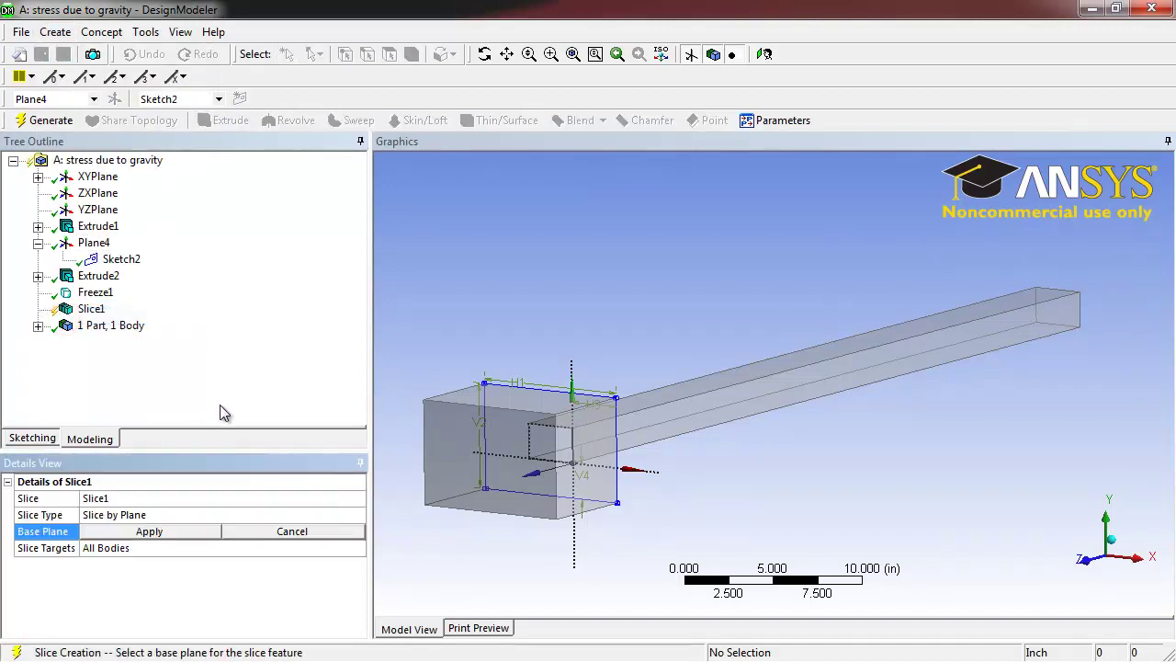
left_click(150, 533)
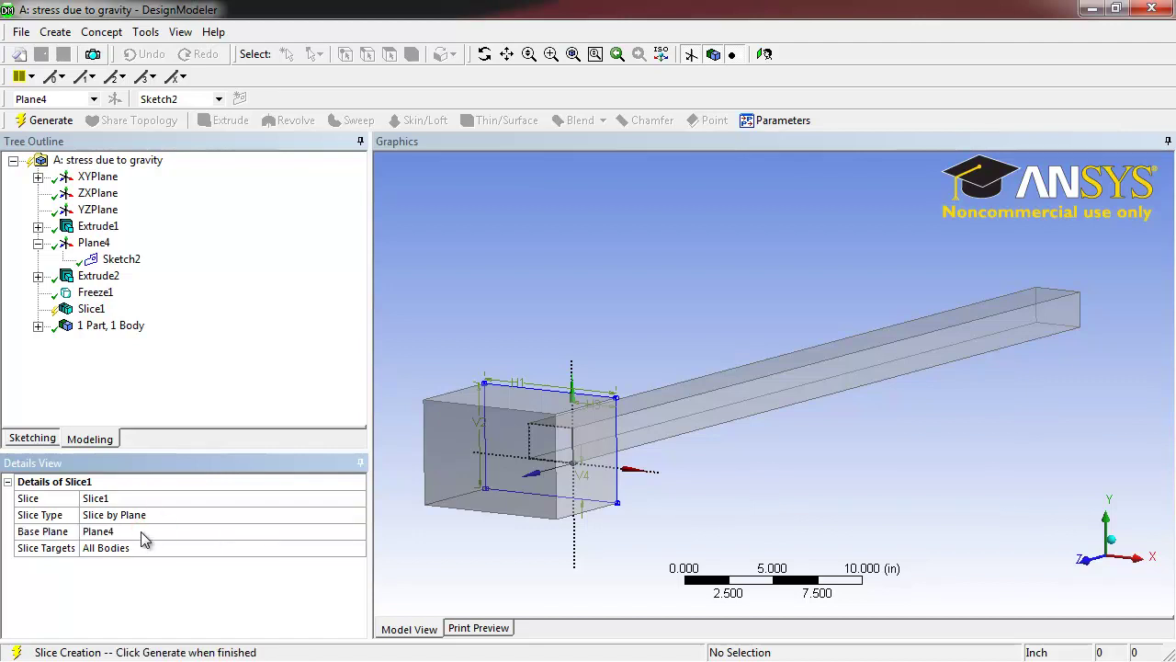
left_click(50, 121)
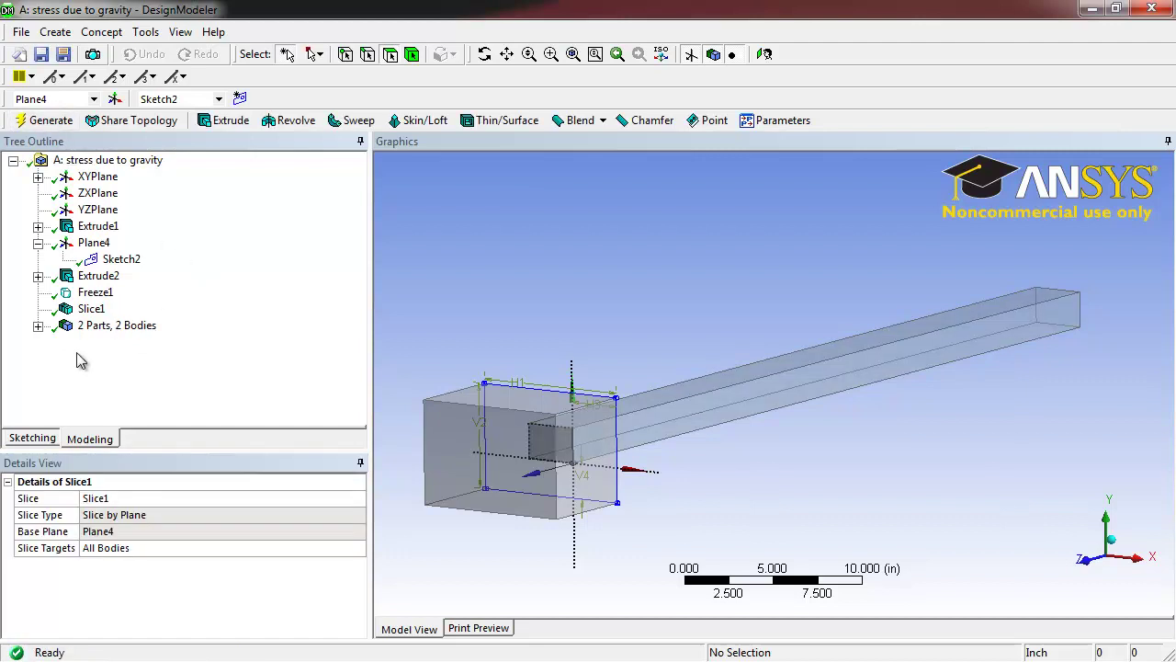
Step: Check the two Solid bodies under 2 Parts, 2 Bodies: the 324 in³ block and 300 in³ bar
left_click(37, 326)
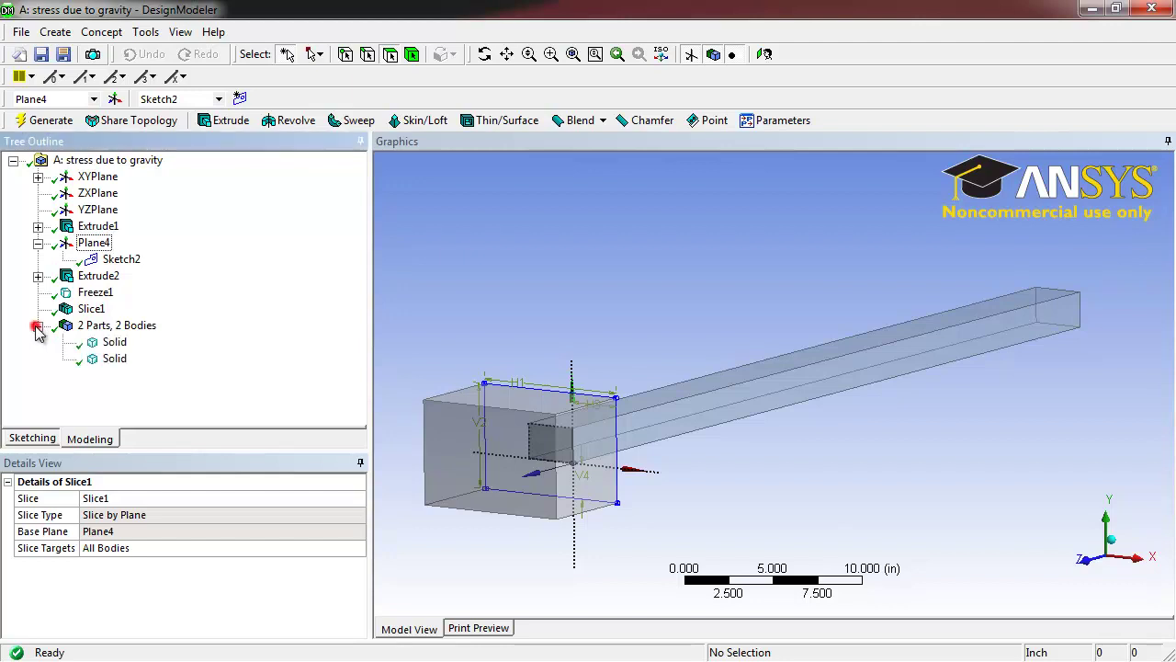
left_click(114, 344)
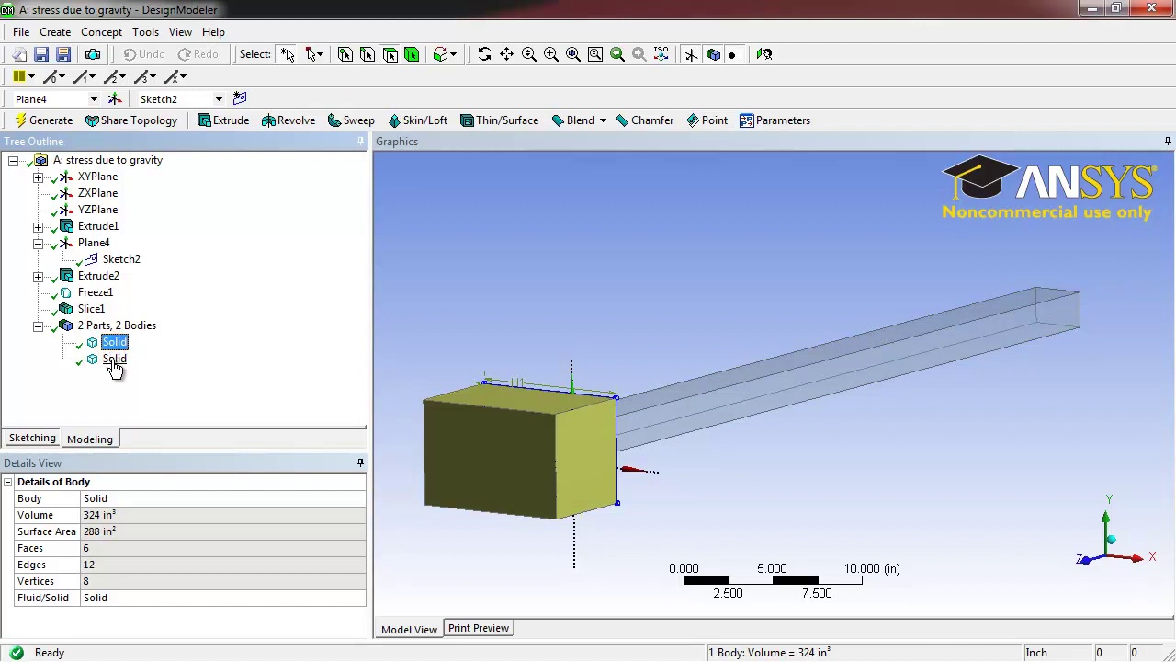
left_click(114, 360)
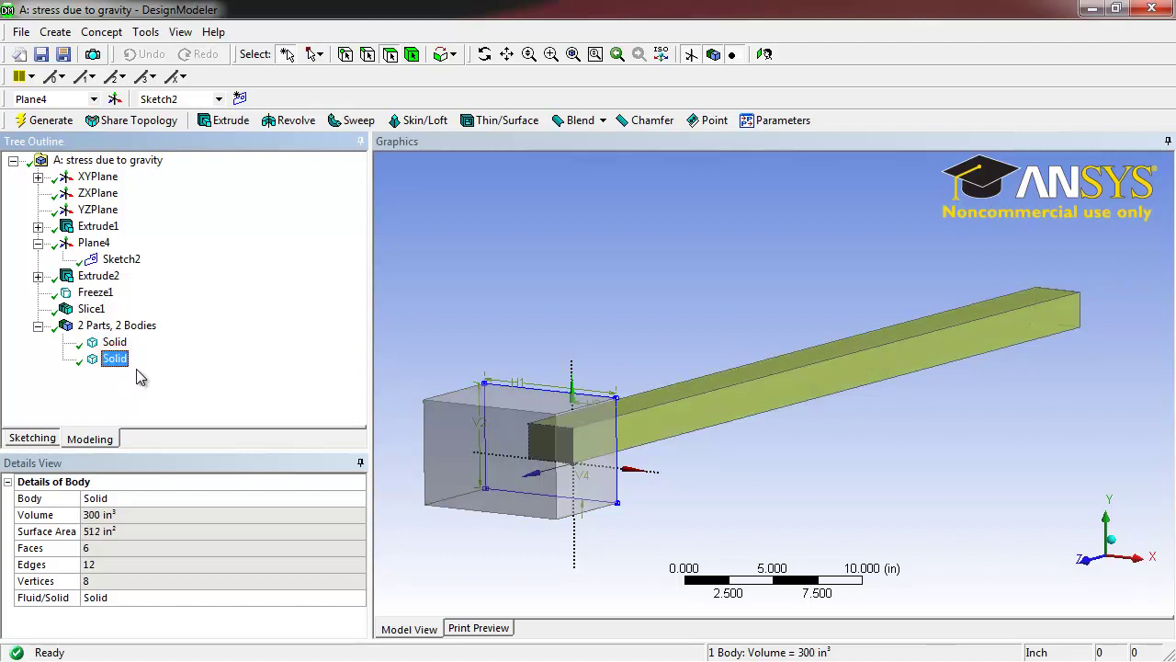
left_click(536, 288)
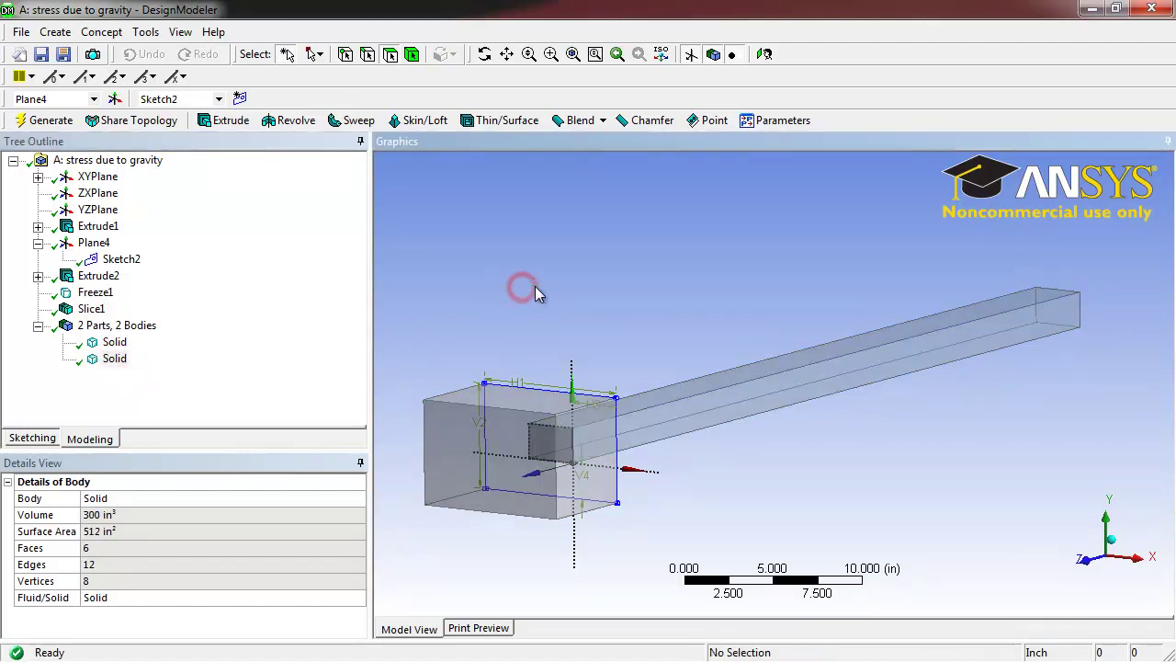